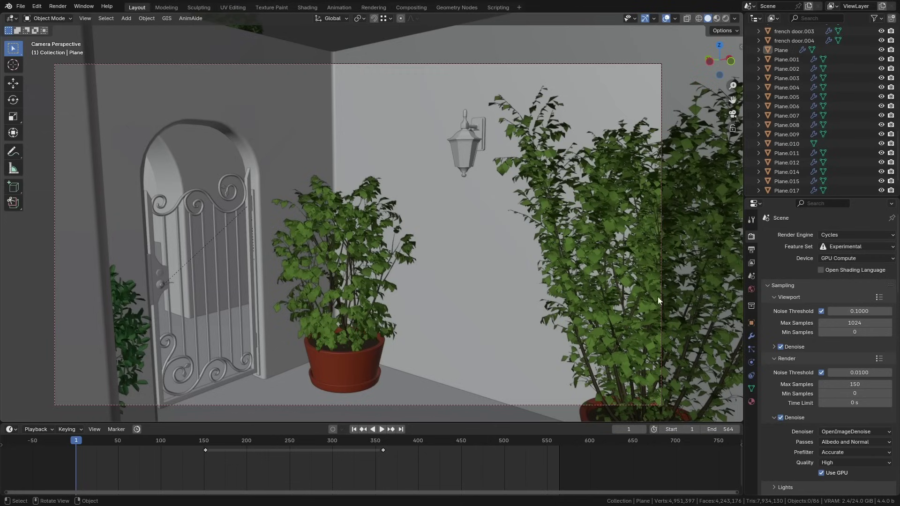
- Collapse the glass material's Surface, Volume and Displacement sections and move Volume below Displacement
left_click(752, 402)
scroll(794, 302, "down", 1)
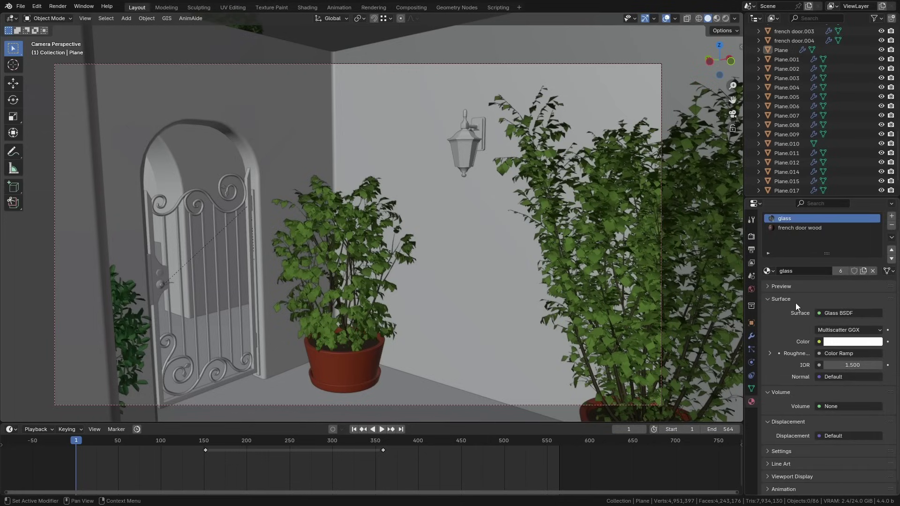
left_click(769, 298)
left_click(781, 333)
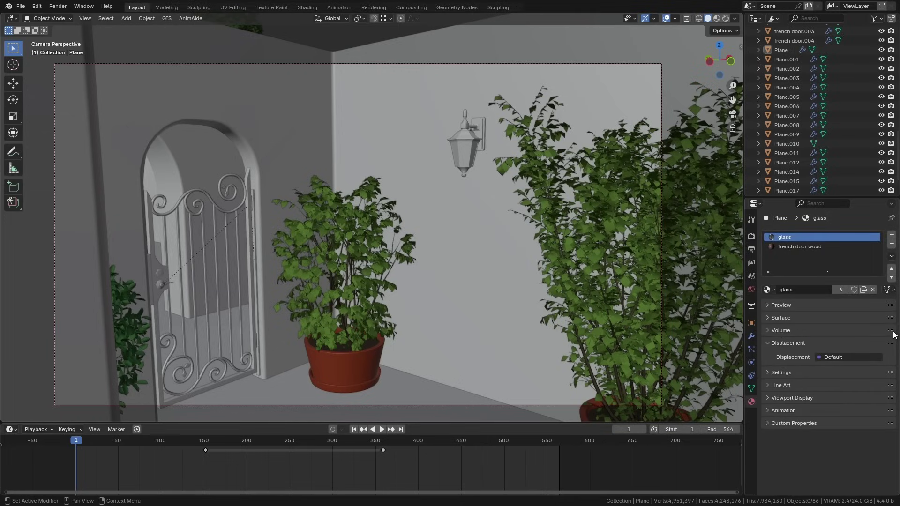
left_click(769, 345)
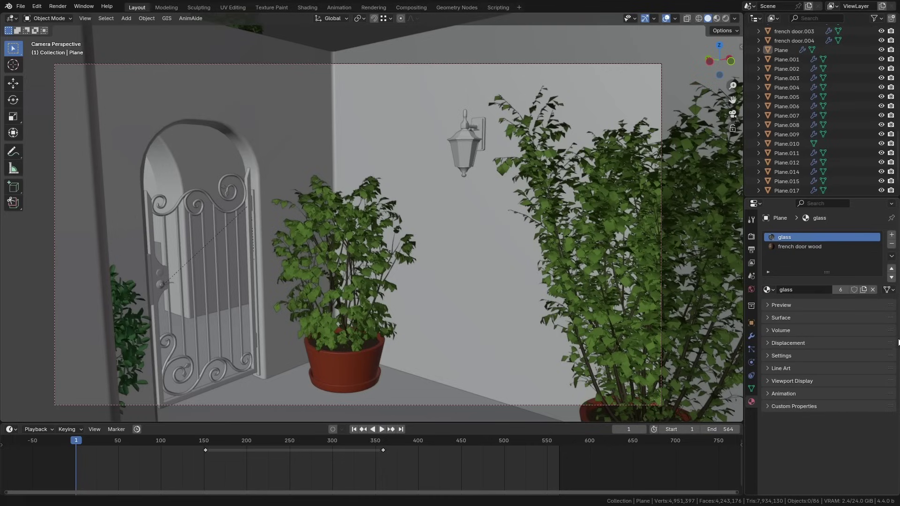
left_click_drag(890, 330, 890, 342)
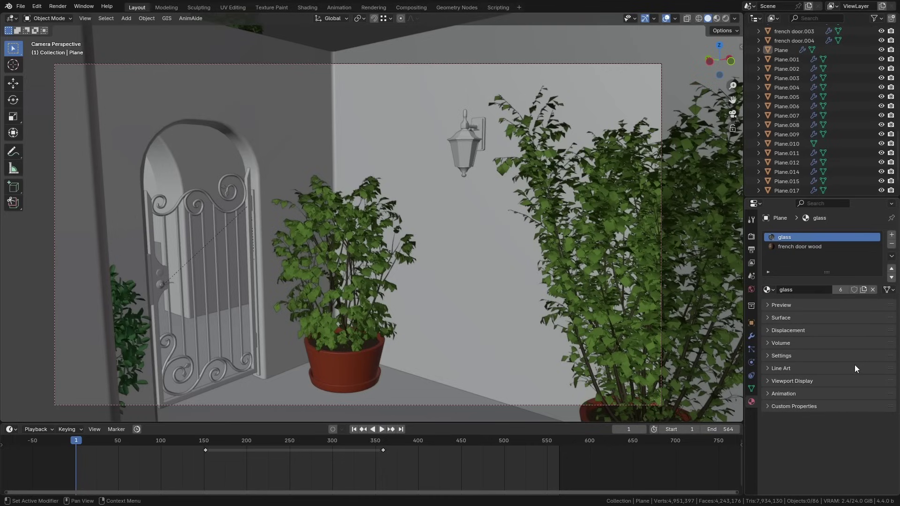
- Move the collapsed Settings section up to sit directly beneath Surface
left_click(811, 358)
left_click(779, 355)
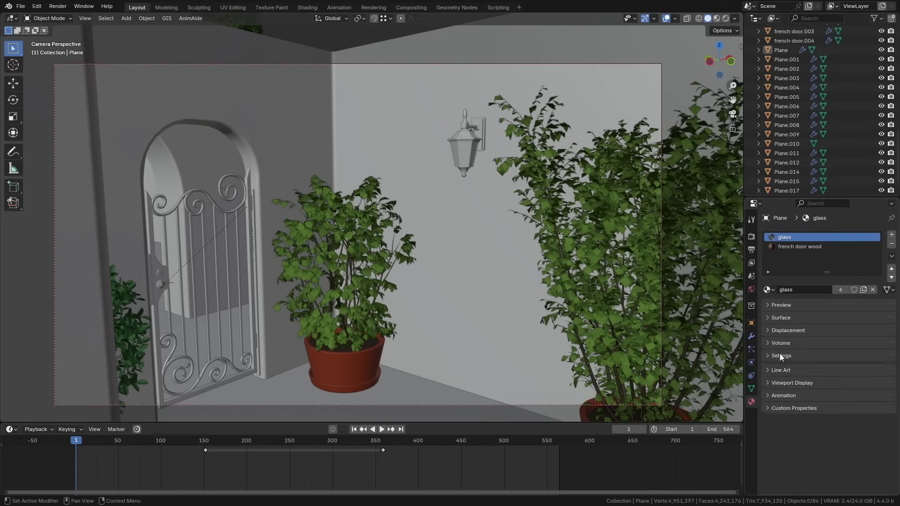
left_click_drag(890, 356, 886, 333)
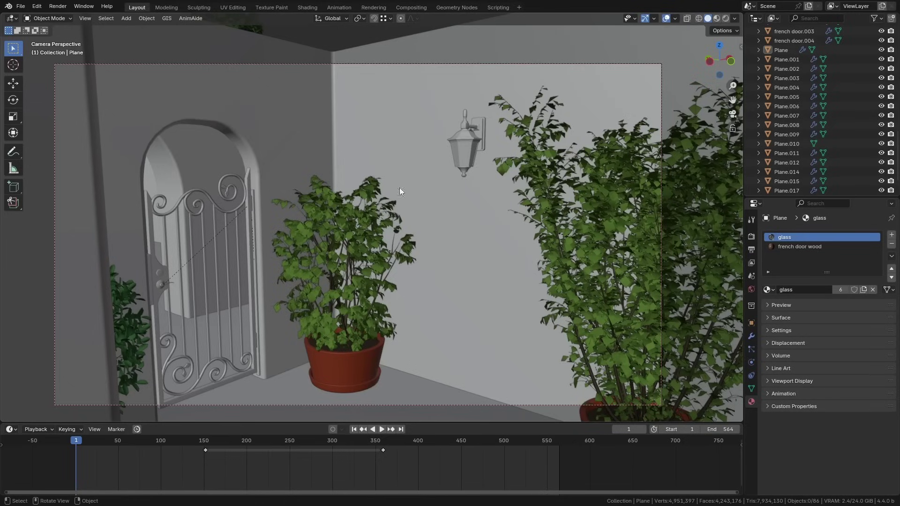
- Check File > Defaults, then select the Pot_Circular clay pot beneath the shrub
left_click(21, 6)
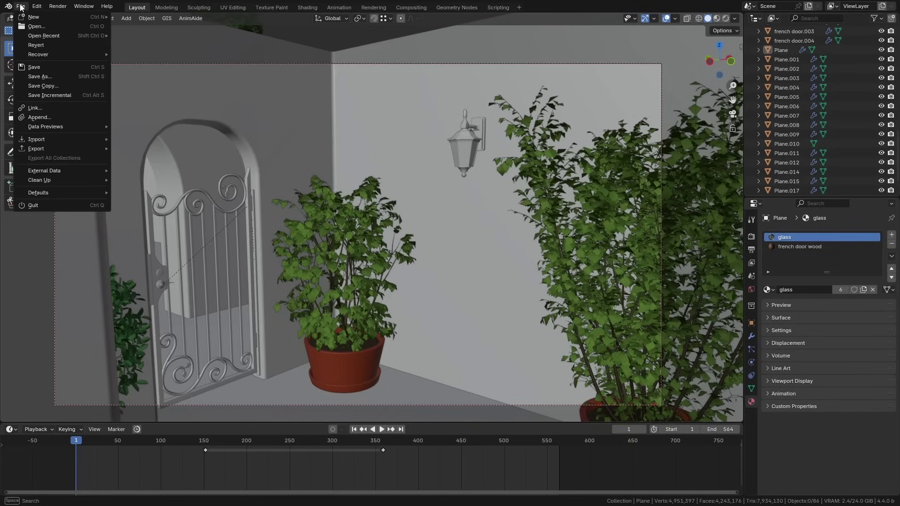
left_click(20, 6)
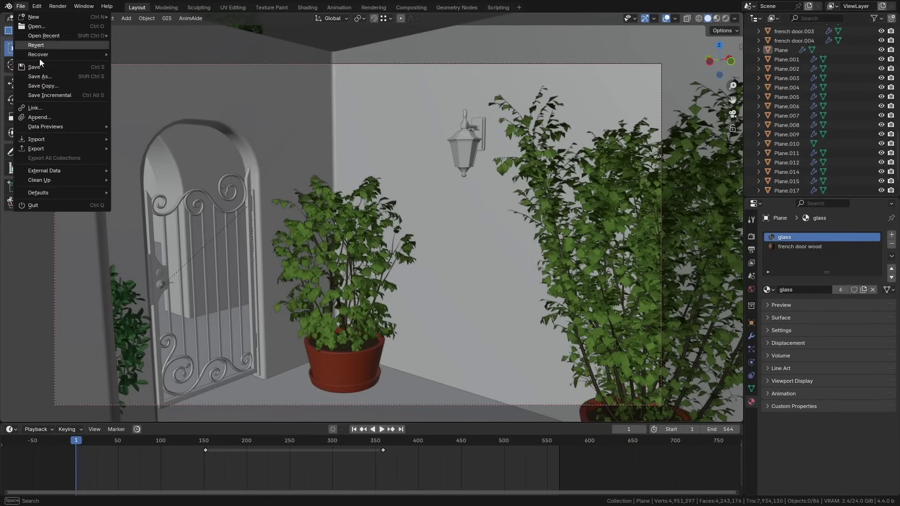
mouse_move(78, 194)
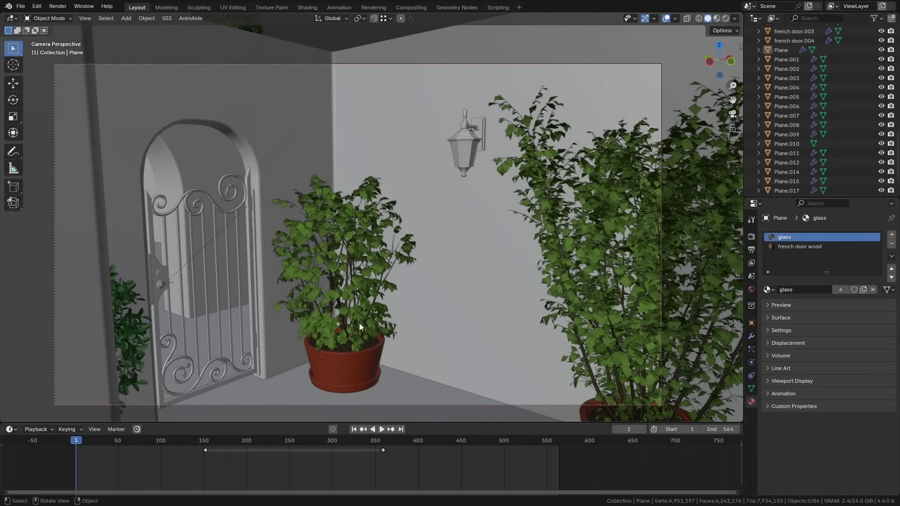
left_click(392, 234)
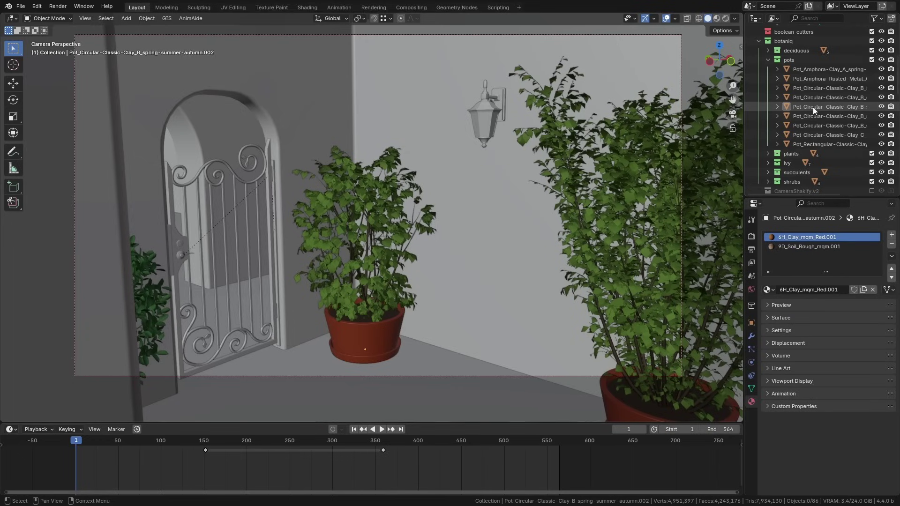
left_click_drag(812, 107, 416, 377)
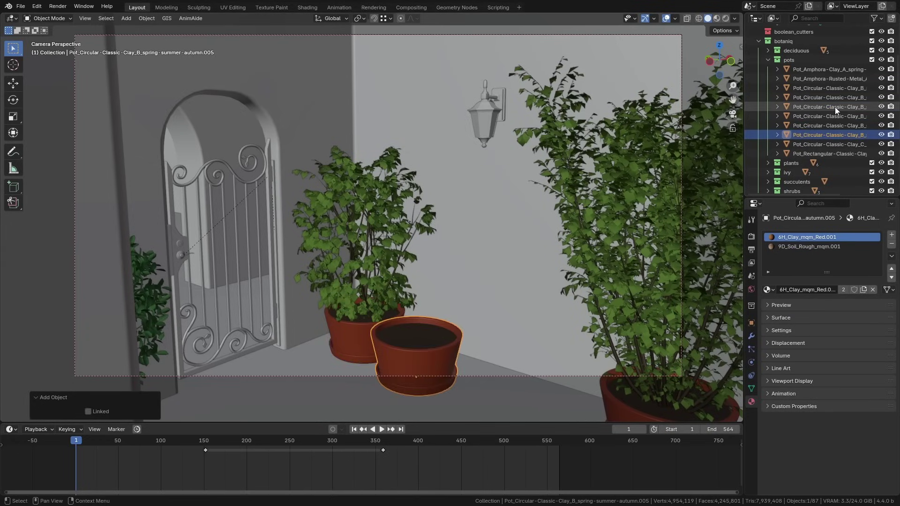
left_click_drag(833, 107, 516, 242)
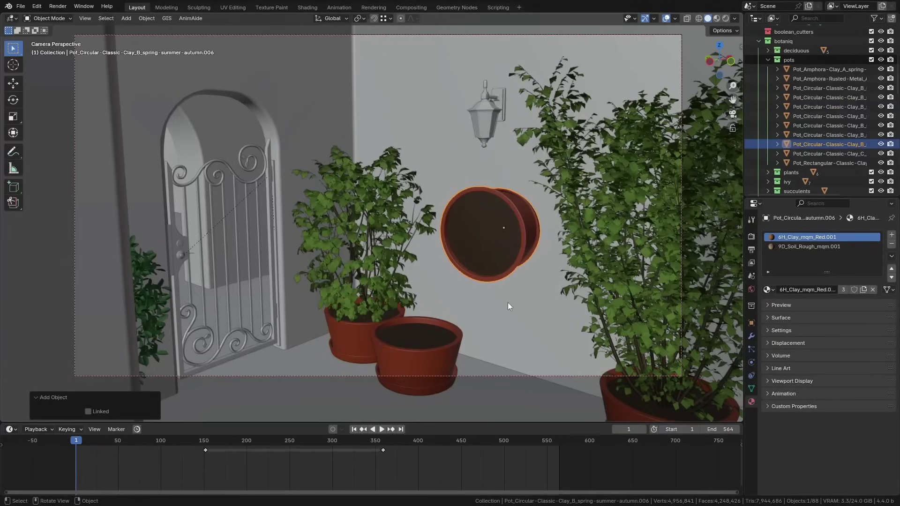
left_click_drag(821, 107, 467, 232)
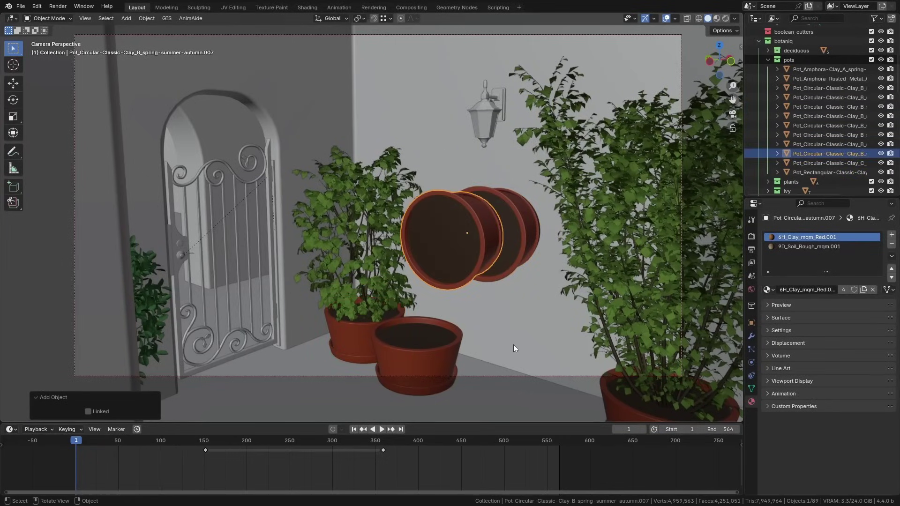
left_click_drag(821, 107, 445, 235)
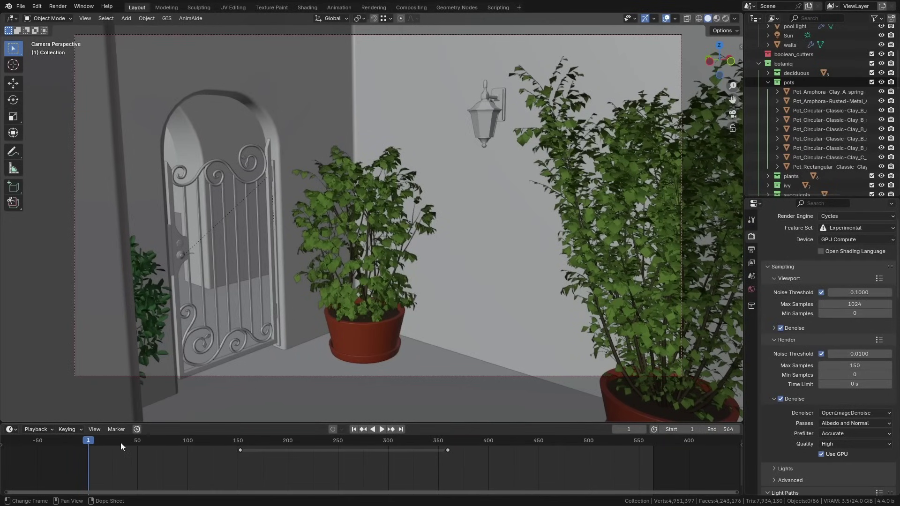
- Scrub the camera animation to frame 149 and show the timeline ruler as timecode (00:06+05)
left_click_drag(90, 442, 237, 454)
scroll(179, 460, "up", 5)
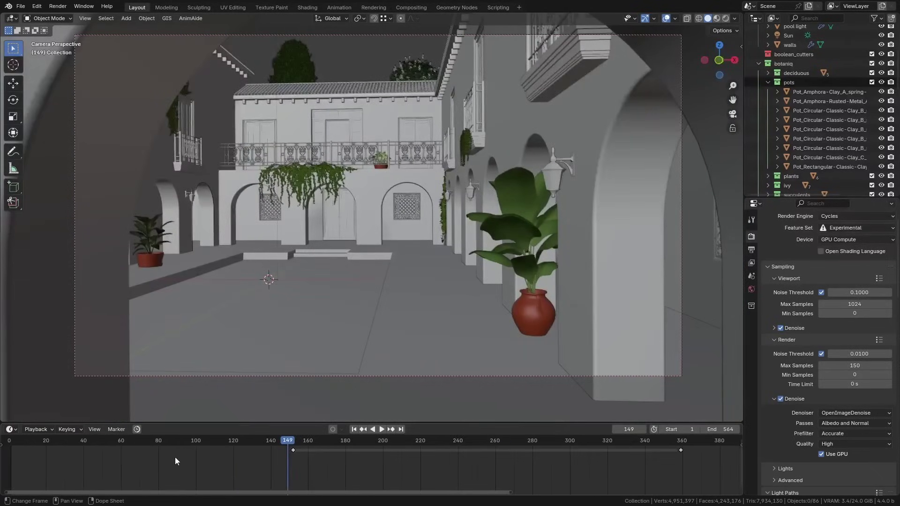
scroll(313, 458, "down", 6)
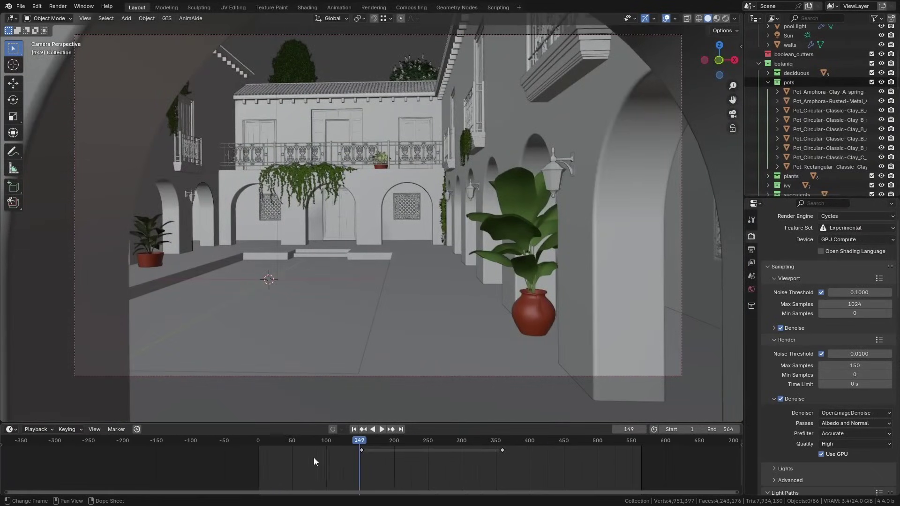
middle_click_drag(314, 457, 225, 471)
scroll(220, 469, "down", 1)
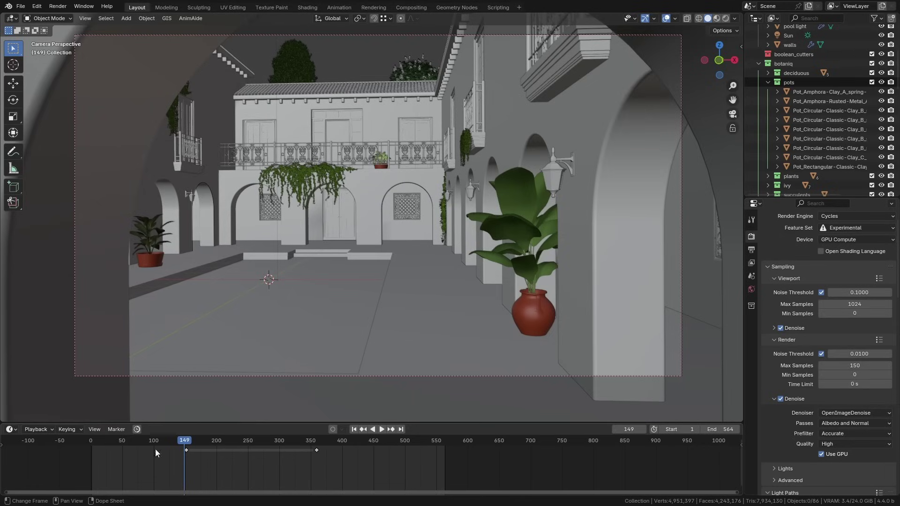
left_click(96, 429)
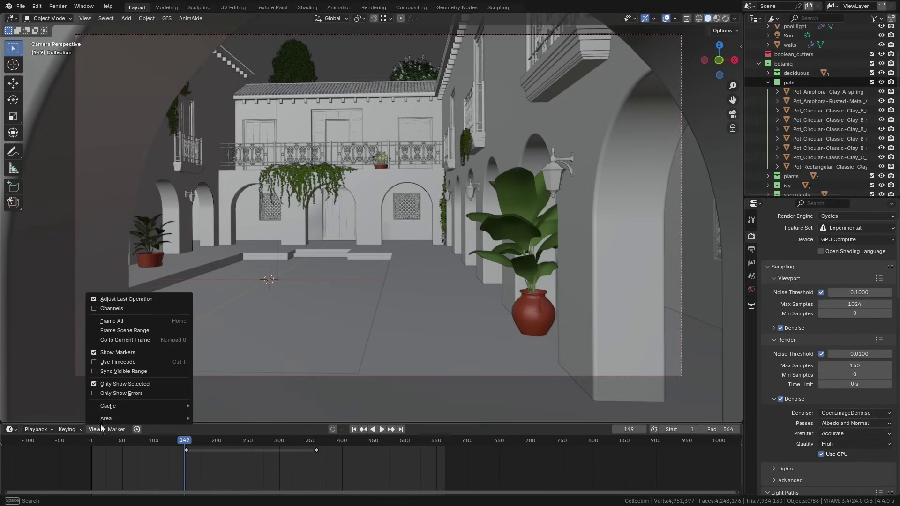
left_click(132, 361)
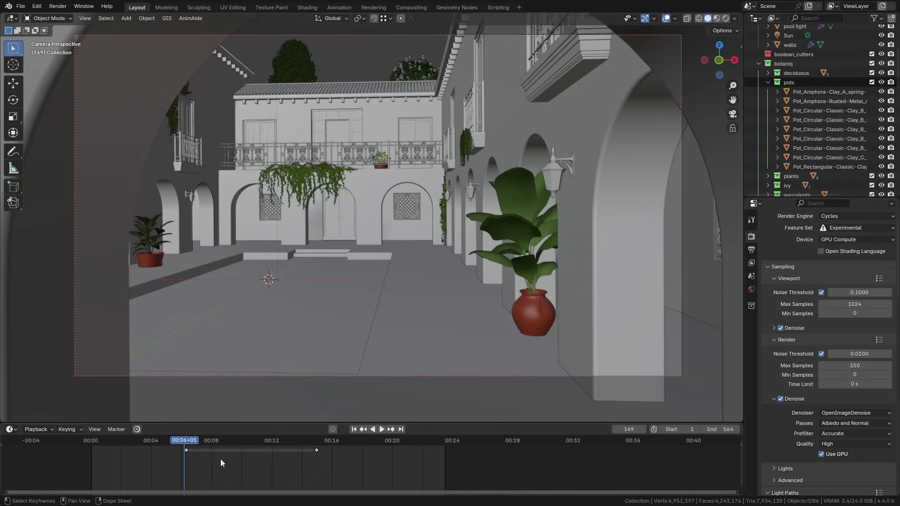
- Fit the scene frame range in the timeline and play the camera animation past frame 112
key("Home")
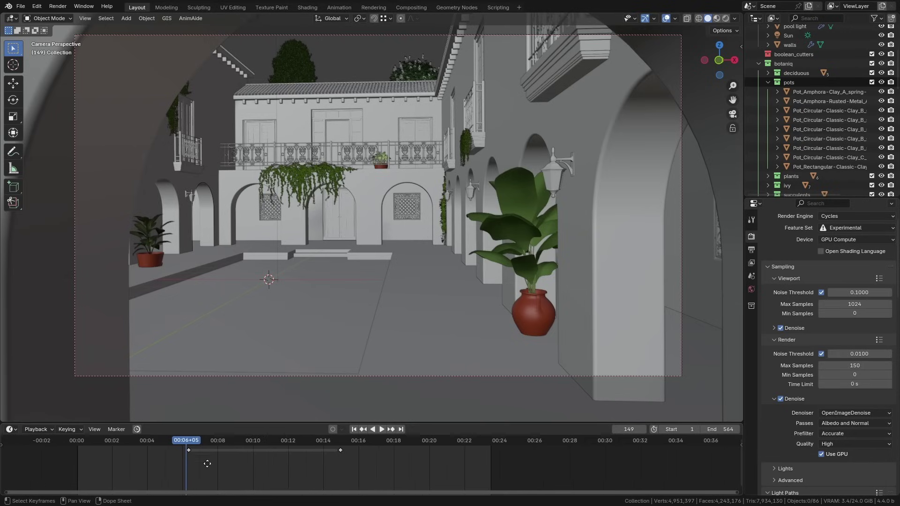
key("space")
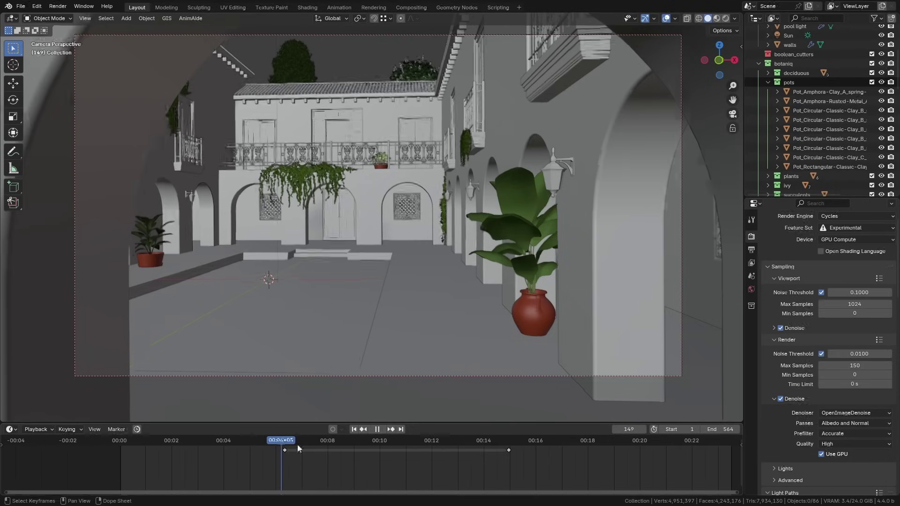
left_click(241, 442)
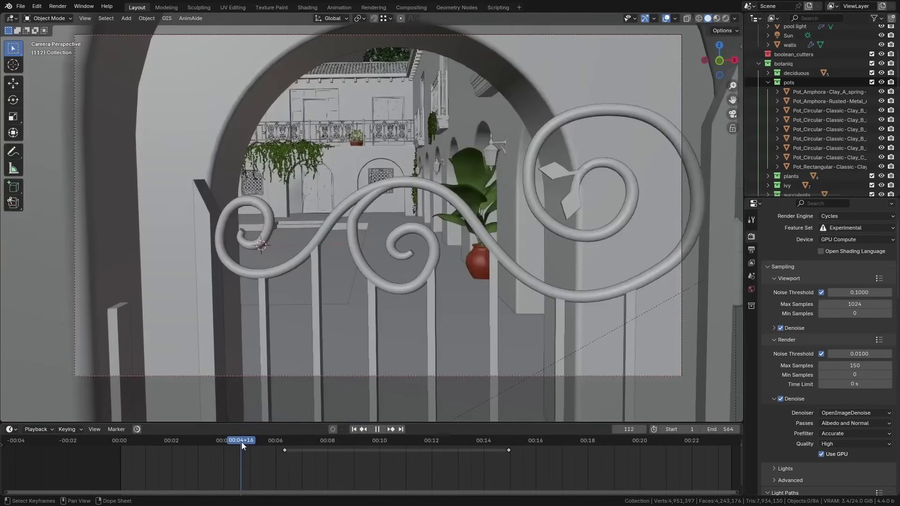
left_click_drag(241, 442, 277, 465)
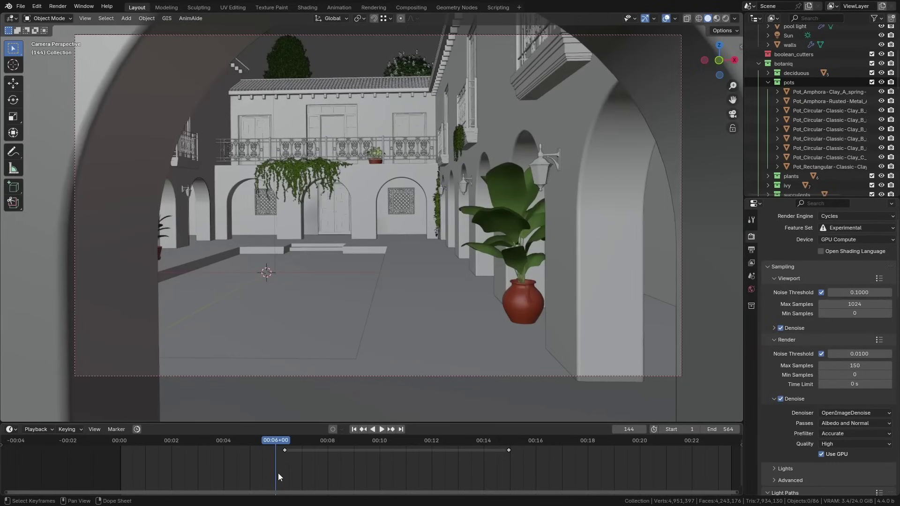
- Set the Output frame rate to 30 fps and replay the animation to compare
left_click(751, 250)
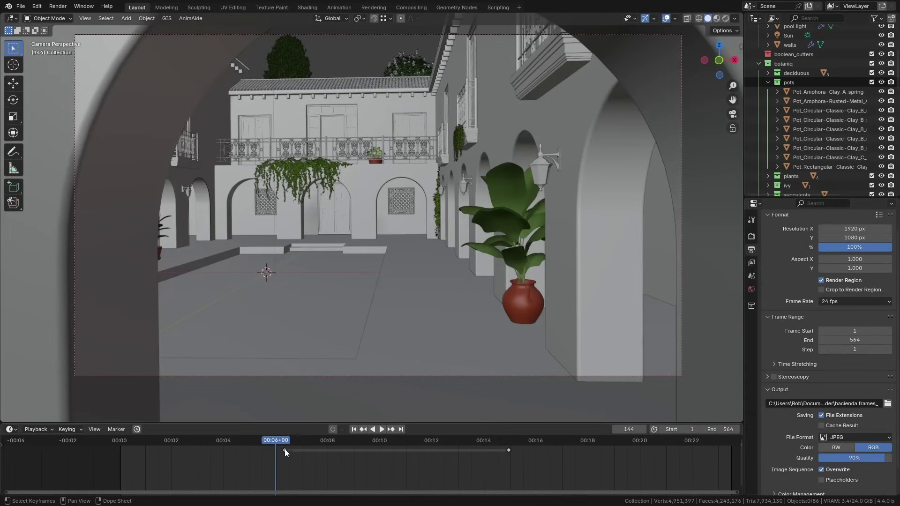
key("space")
left_click(348, 451)
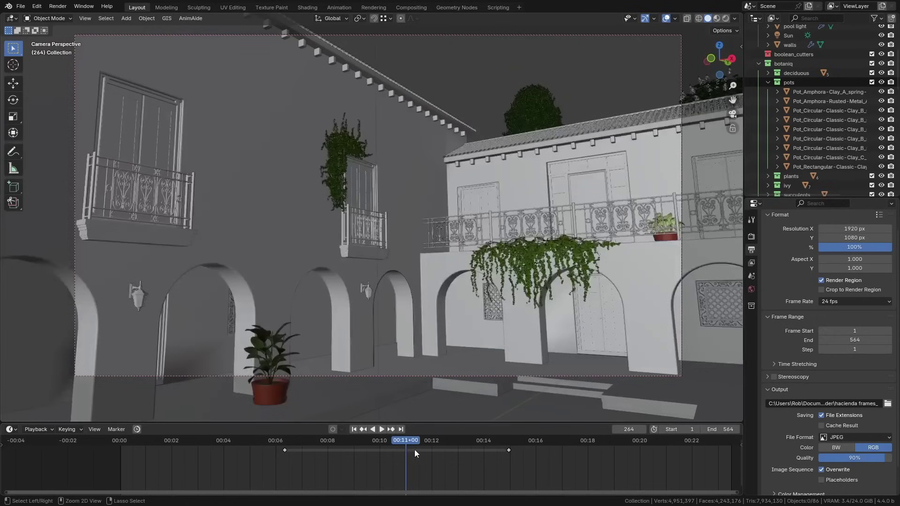
left_click(853, 302)
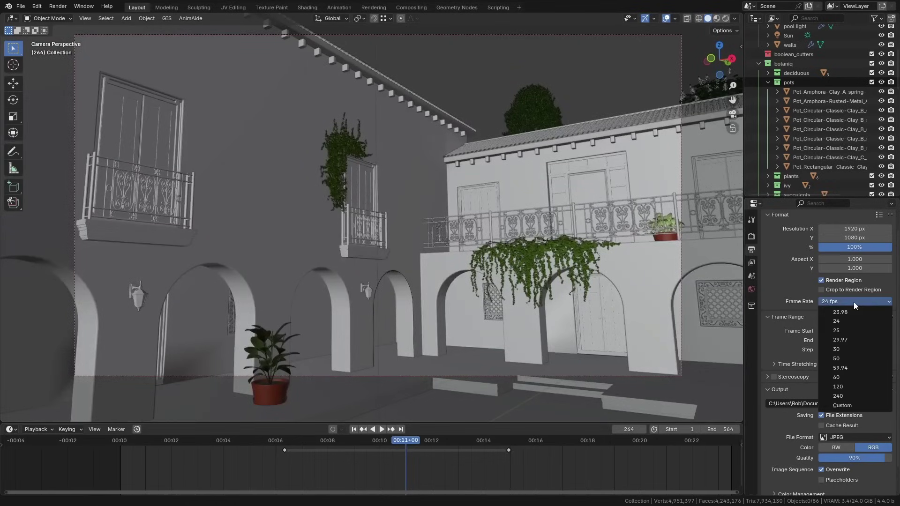
left_click(851, 350)
key("space")
left_click(406, 442)
left_click_drag(406, 441, 212, 443)
key("space")
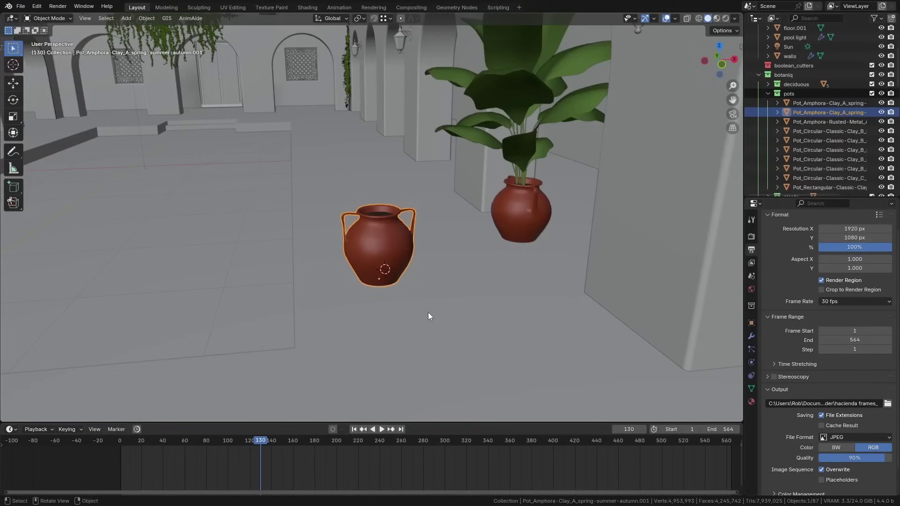
- Keyframe the amphora's rotation at frame 130, then rotate it about Z and key it at 237
key("i")
key("space")
left_click(376, 456)
key("space")
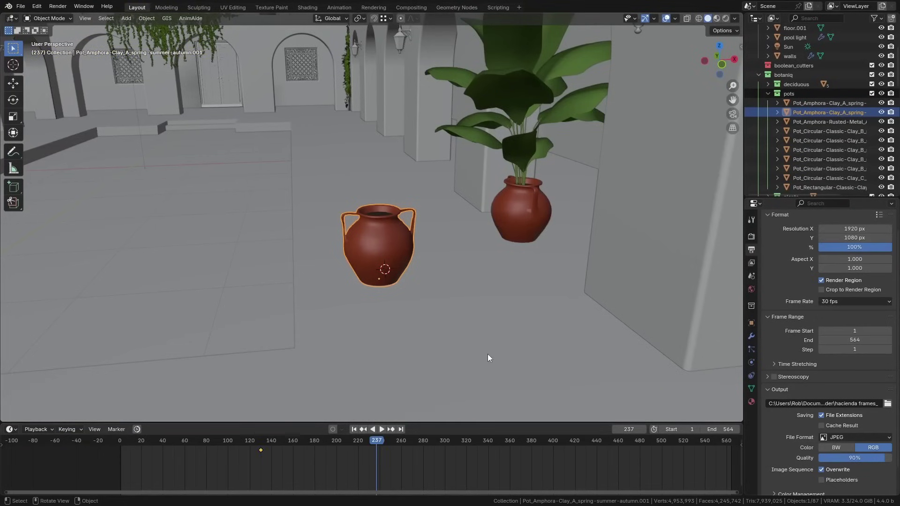
key("r")
key("z")
left_click(476, 240)
key("i")
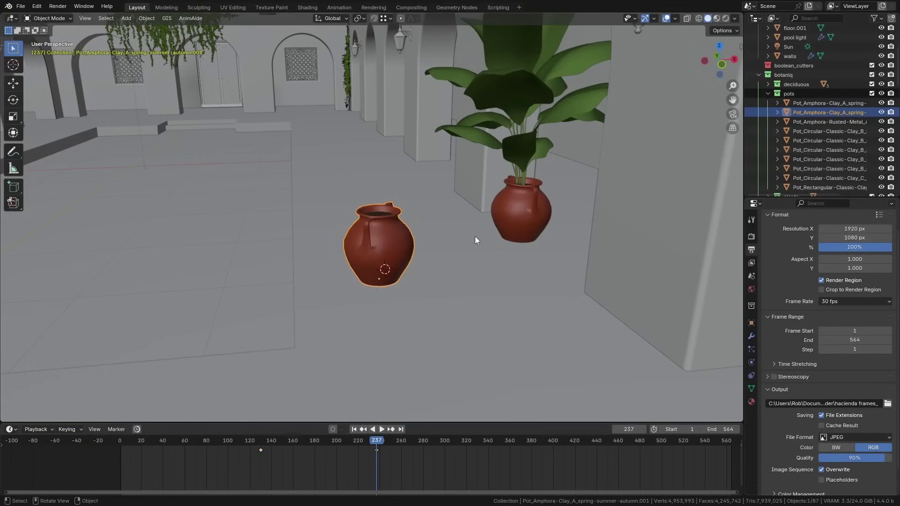
- Preview the spin and make the amphora's rotation keyframes repeat cyclically
key("space")
left_click(197, 438)
left_click_drag(197, 436, 264, 461)
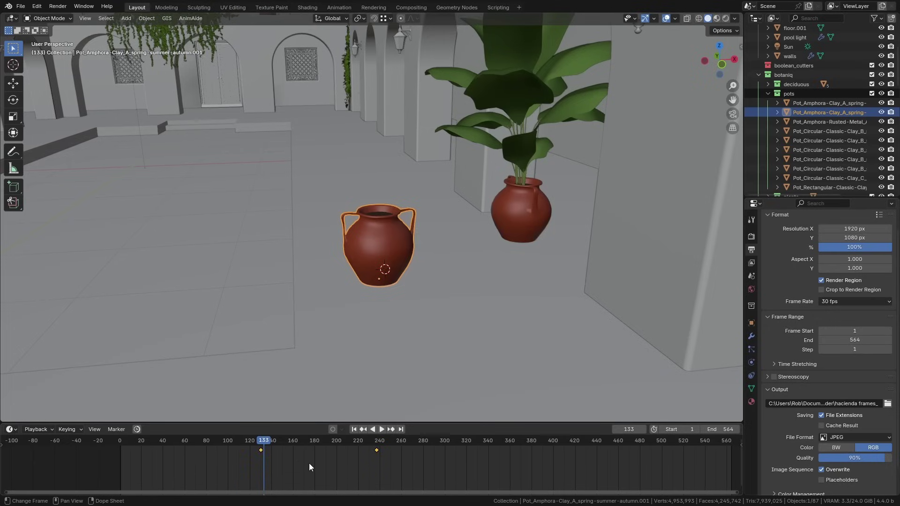
key("shift+e")
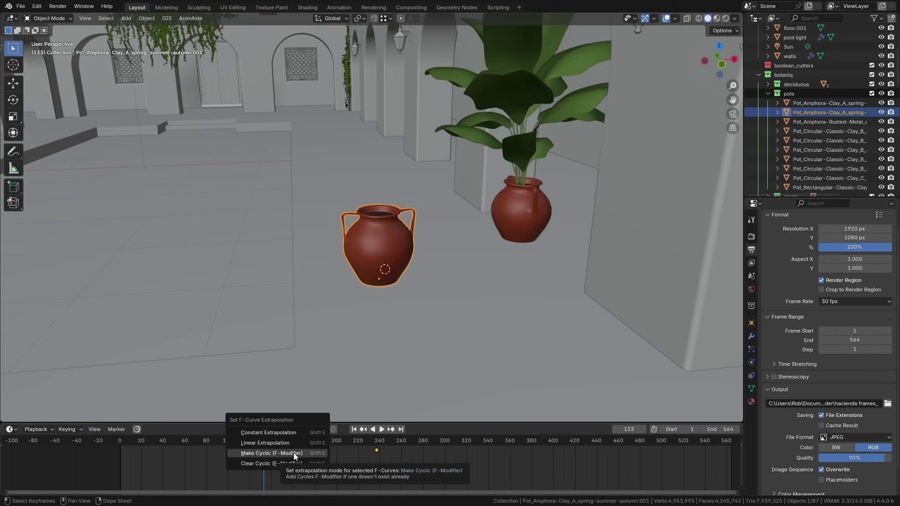
left_click(294, 454)
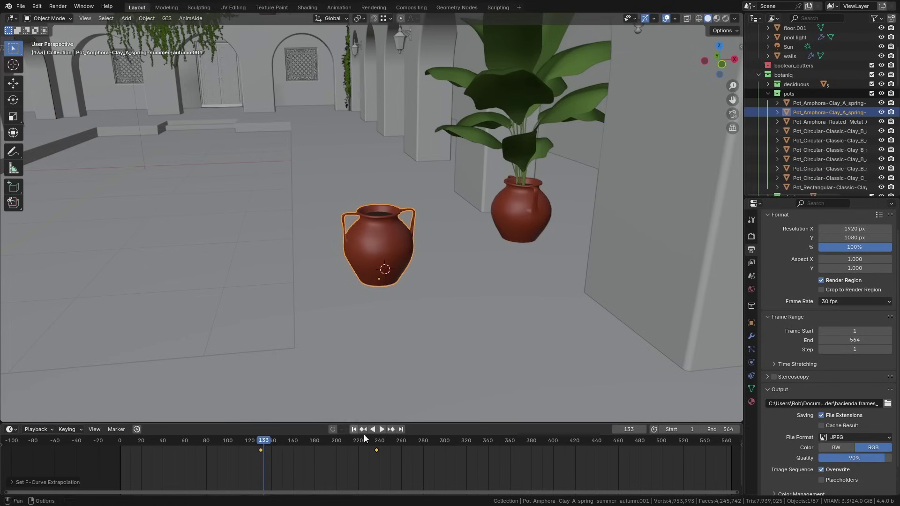
- Duplicate the two rotation keyframes twice further along the timeline and preview the repeating spin
key("shift+d")
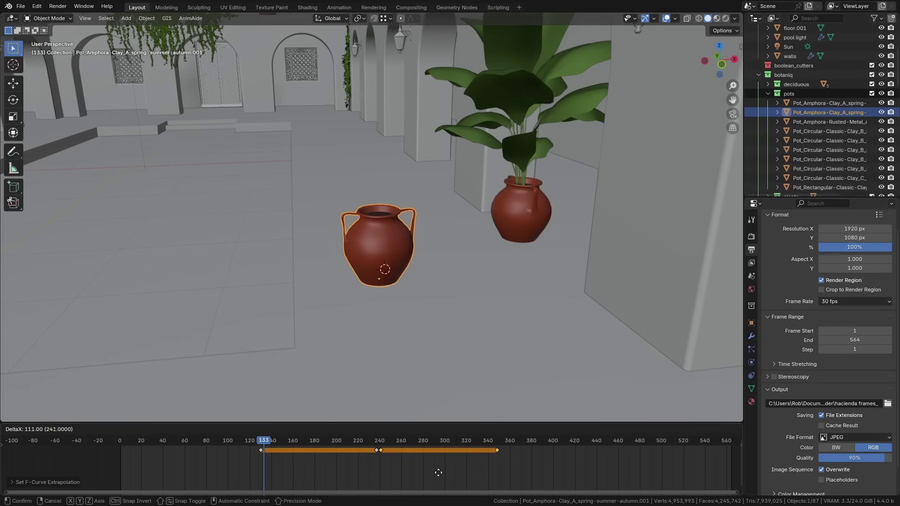
left_click(438, 473)
key("shift+d")
left_click(562, 464)
key("shift+d")
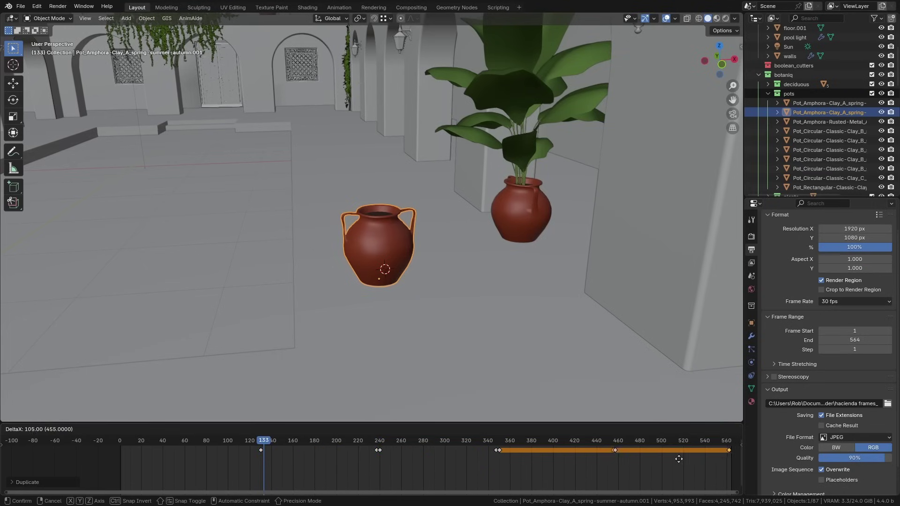
right_click(679, 459)
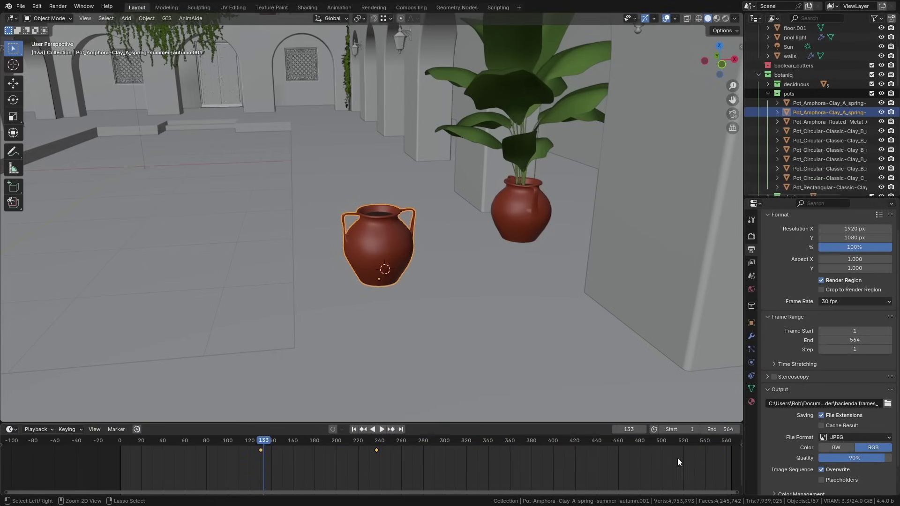
left_click_drag(246, 451, 491, 466)
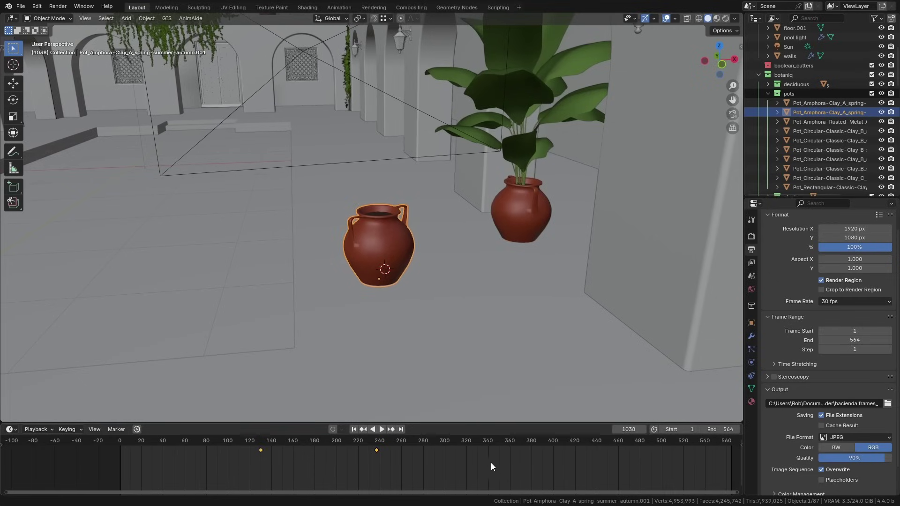
- Clear the cyclic repetition, switch the spin to linear extrapolation, and play the animation
key("shift+e")
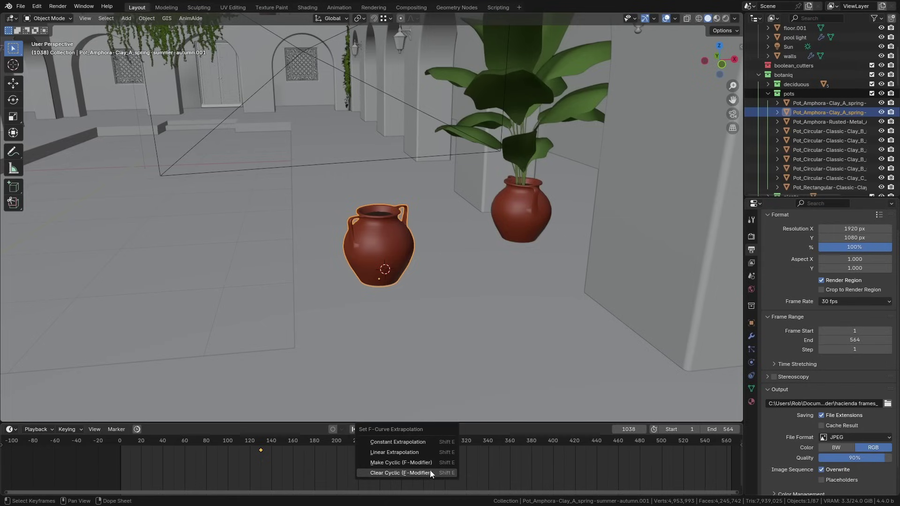
left_click(426, 471)
left_click(243, 464)
key("shift+e")
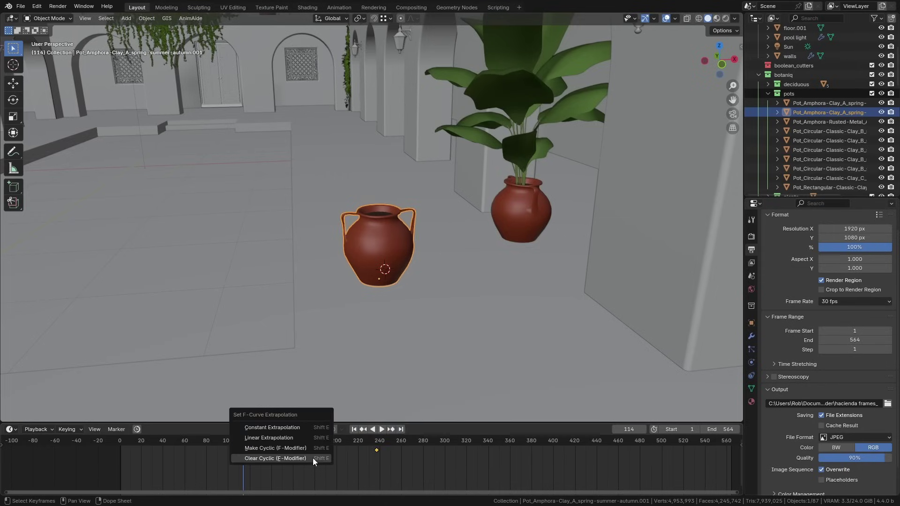
left_click(298, 437)
left_click(379, 429)
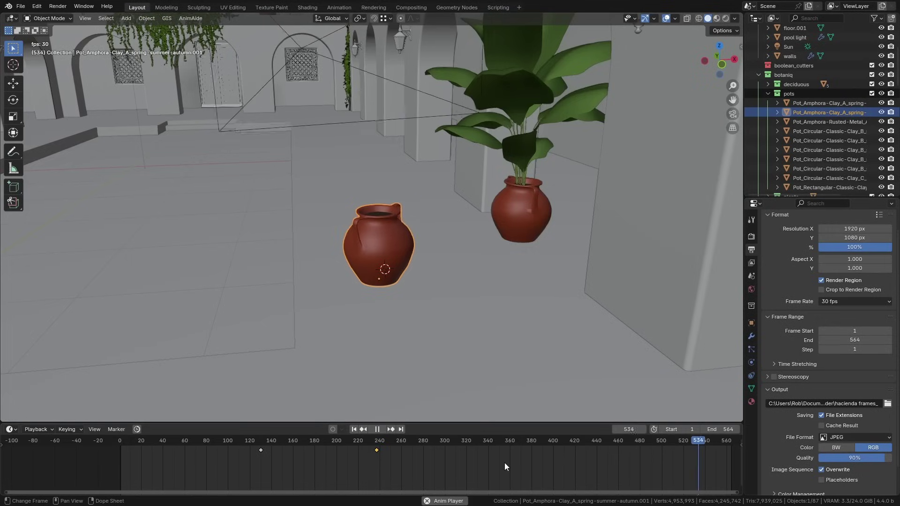
- Slide the amphora's second rotation keyframe earlier, settling it near frame 188
key("g")
left_click(474, 462)
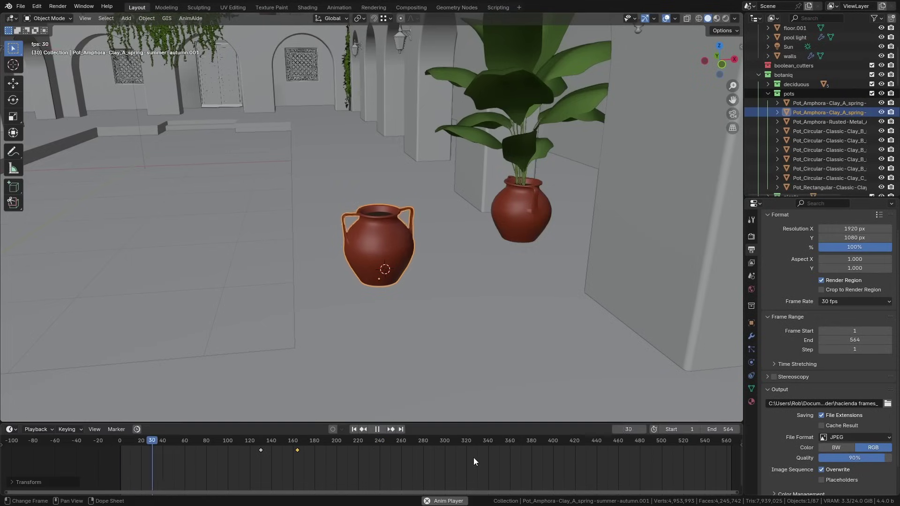
key("g")
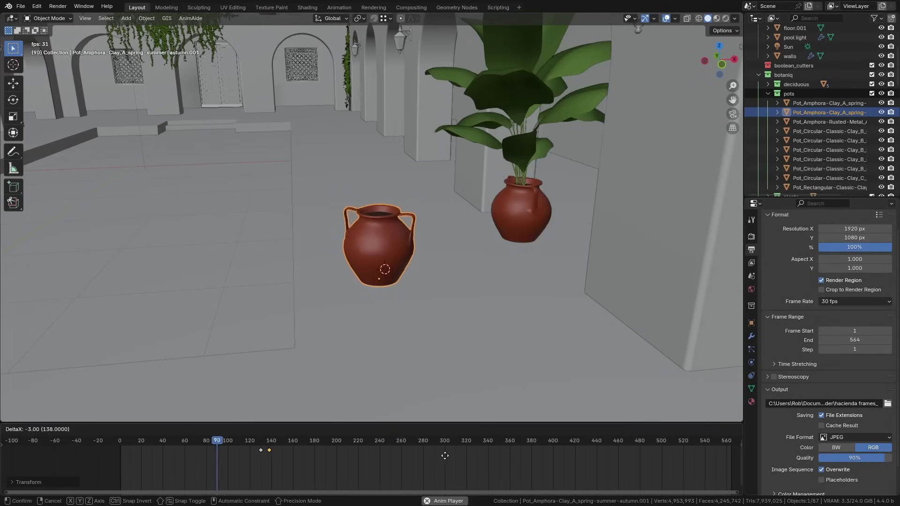
left_click(441, 455)
scroll(238, 454, "up", 4)
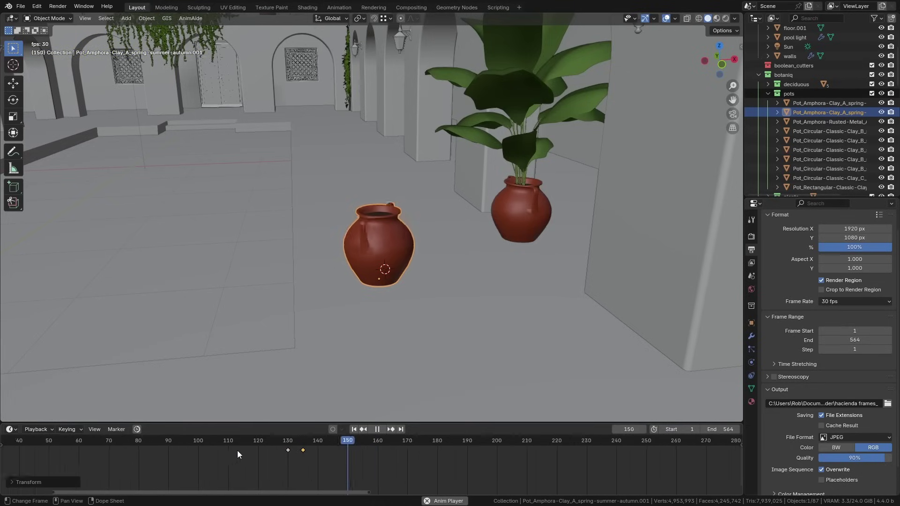
scroll(391, 473, "up", 2)
key("g")
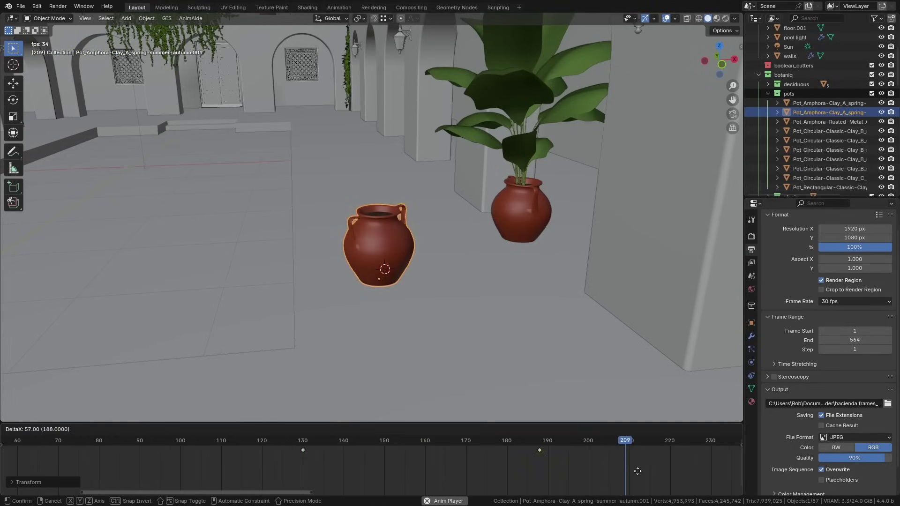
left_click(637, 470)
key("g")
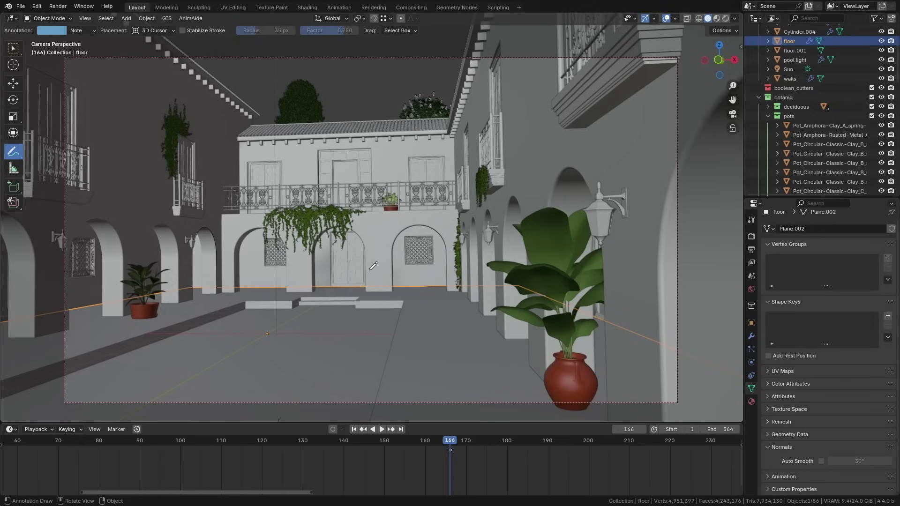
scroll(374, 266, "down", 3)
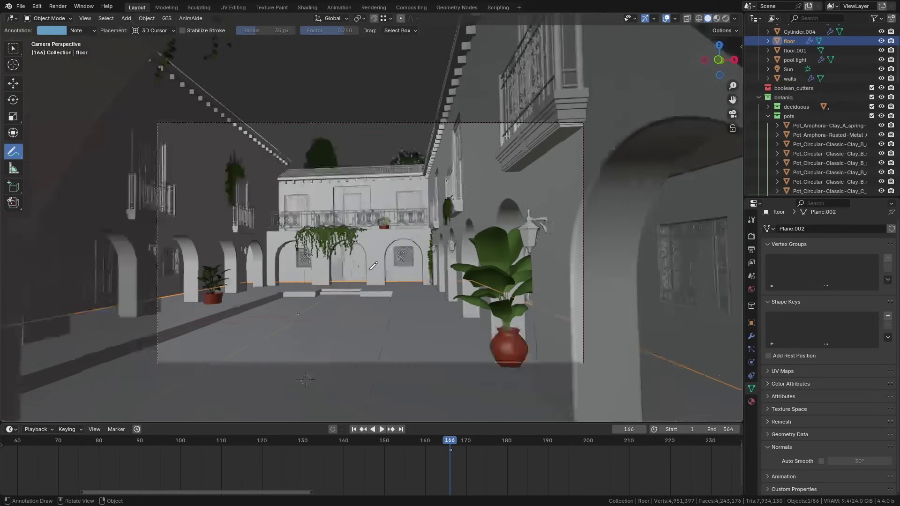
left_click_drag(145, 192, 616, 204)
mouse_move(115, 283)
left_mouse_down()
mouse_move(350, 294)
mouse_move(630, 278)
left_mouse_up()
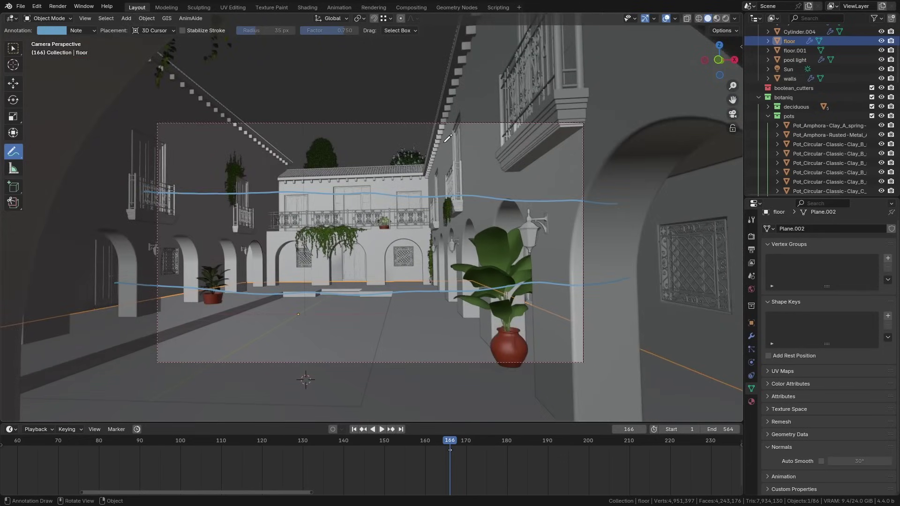
left_click_drag(435, 112, 448, 396)
left_click_drag(276, 101, 288, 380)
mouse_move(287, 195)
left_mouse_down()
mouse_move(279, 207)
mouse_move(287, 197)
left_mouse_up()
mouse_move(440, 190)
left_mouse_down()
mouse_move(432, 204)
mouse_move(451, 201)
mouse_move(445, 210)
left_mouse_up()
mouse_move(463, 287)
left_mouse_down()
mouse_move(450, 301)
mouse_move(428, 281)
left_mouse_up()
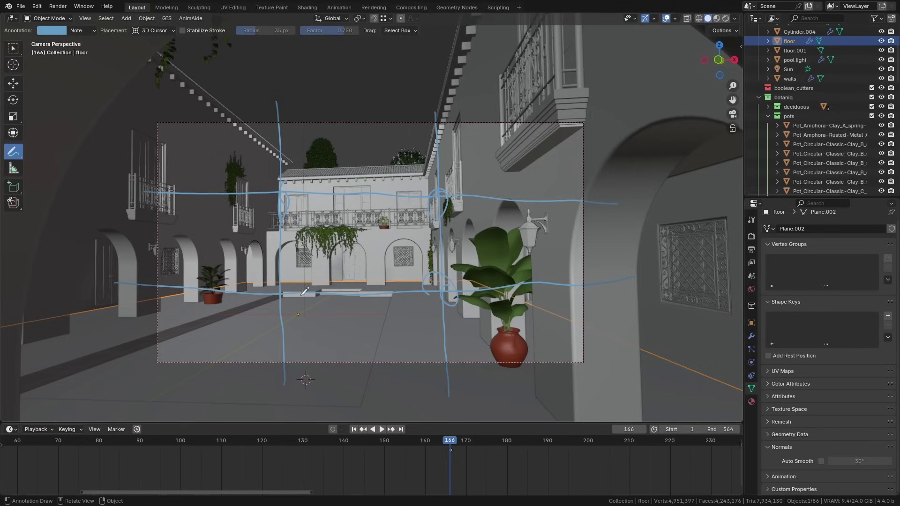
left_click_drag(299, 290, 280, 312)
key("ctrl+z")
key("ctrl+z")
key("ctrl+z")
key("ctrl+z")
key("ctrl+z")
key("ctrl+z")
key("ctrl+z")
key("ctrl+z")
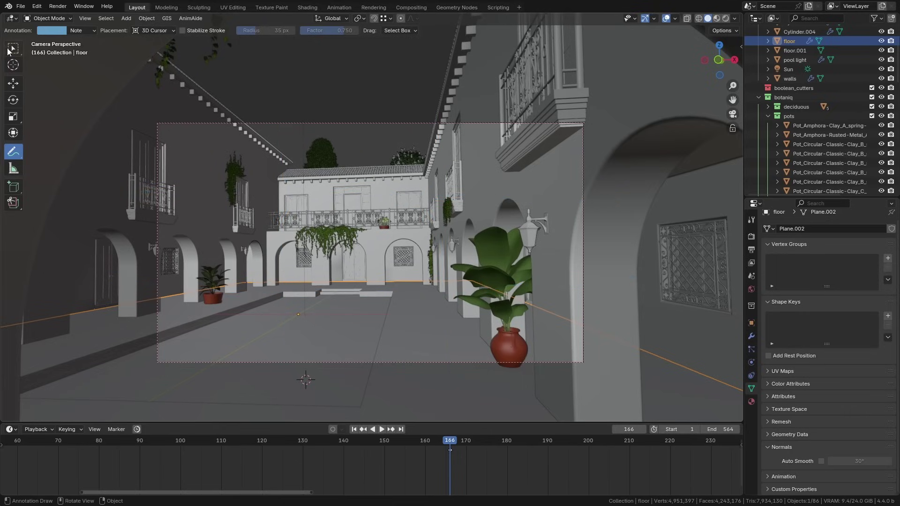
key("w")
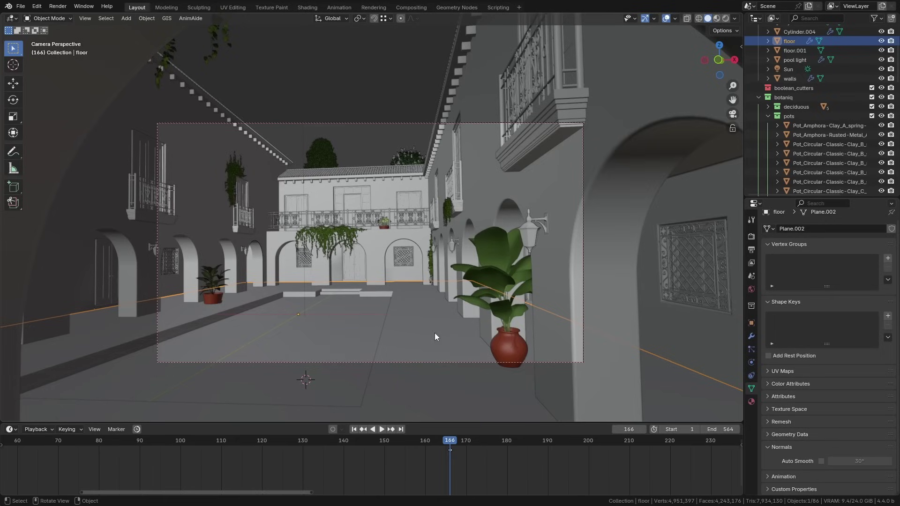
- Select the scene camera, enable its Thirds composition guide to preview it, then uncheck Thirds
left_click(423, 362)
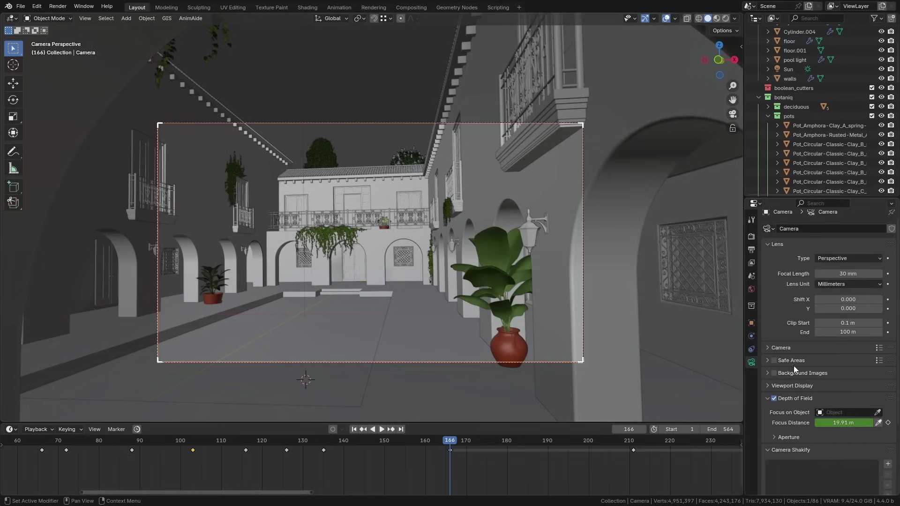
scroll(783, 310, "down", 5)
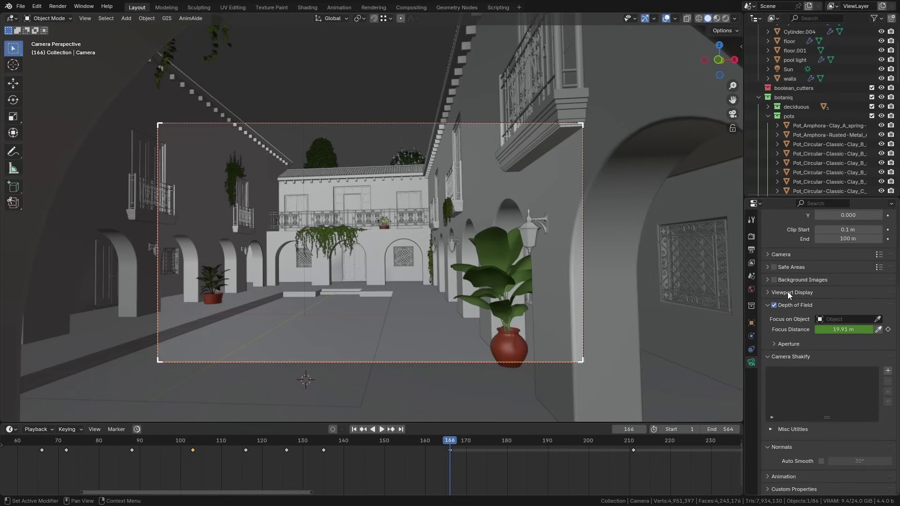
left_click(790, 292)
left_click(793, 375)
scroll(797, 373, "down", 3)
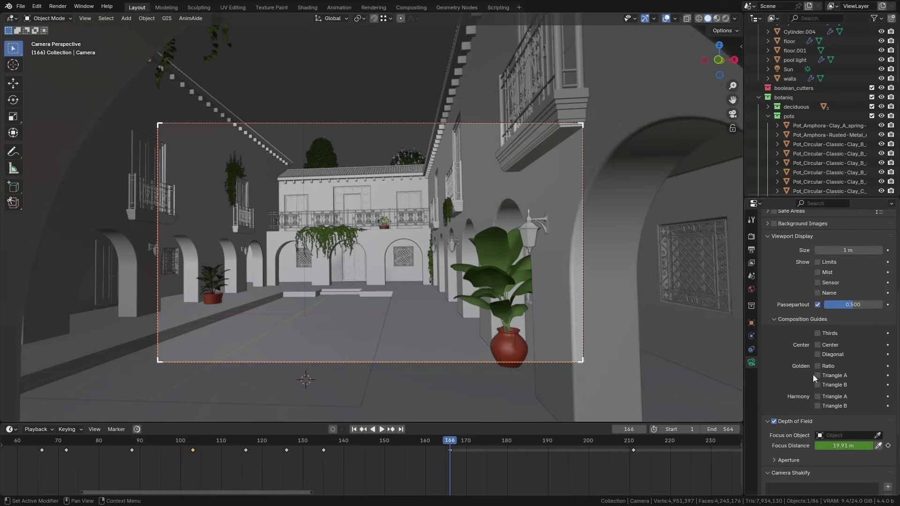
left_click(817, 333)
scroll(356, 241, "up", 6)
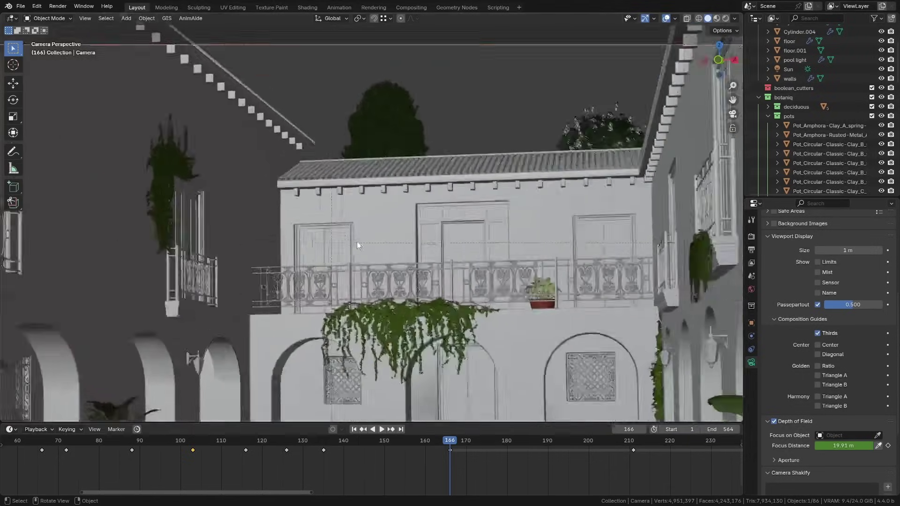
scroll(321, 239, "up", 3)
scroll(319, 256, "down", 8)
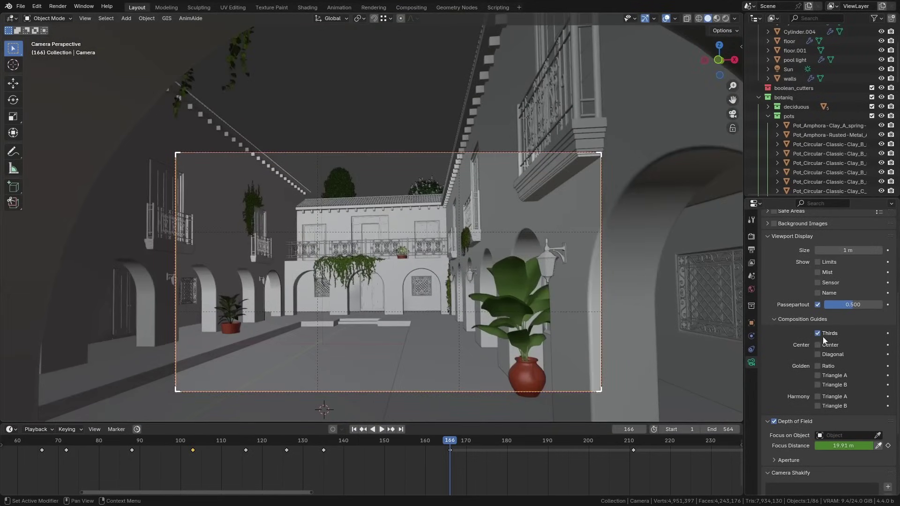
left_click(817, 333)
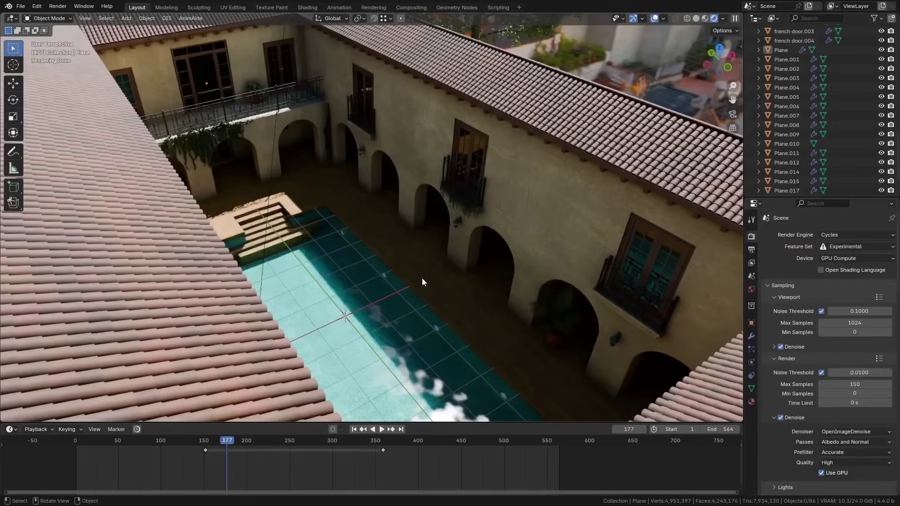
- Look through the scene camera and preview only the Background render pass
key("KP_0")
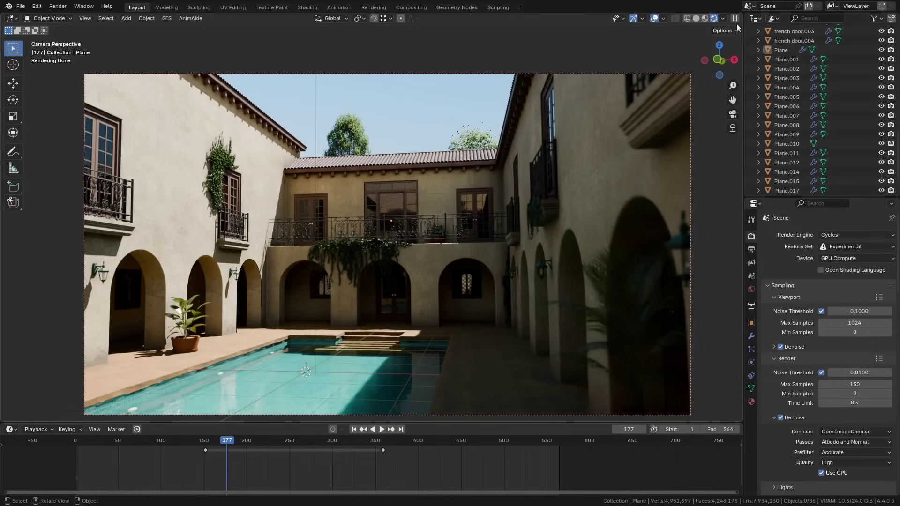
left_click(722, 18)
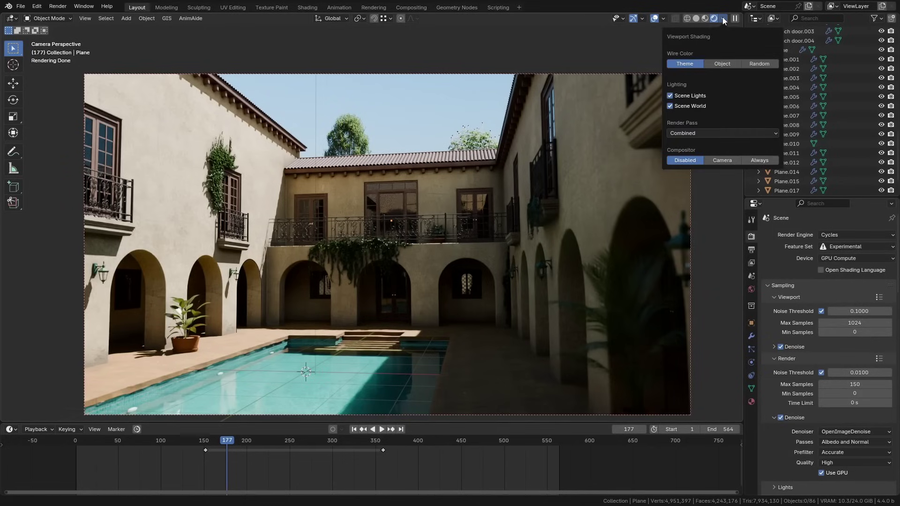
left_click(704, 133)
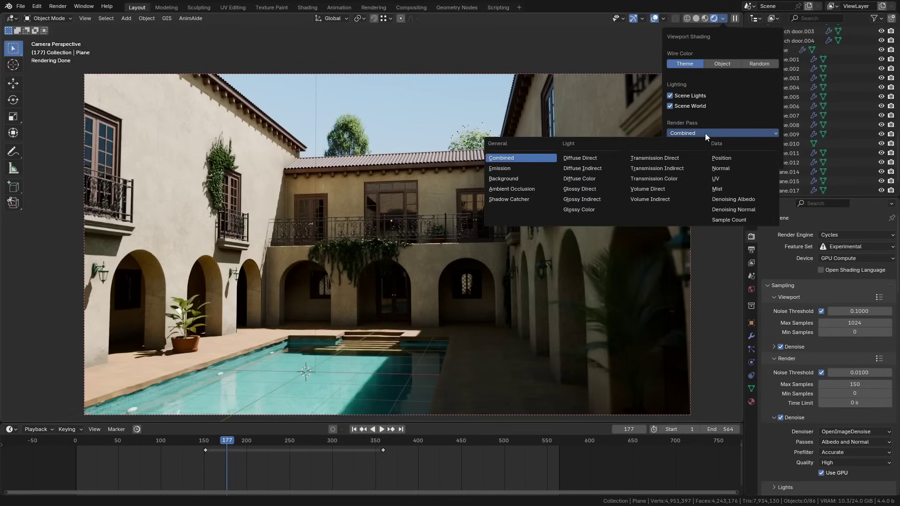
left_click(527, 178)
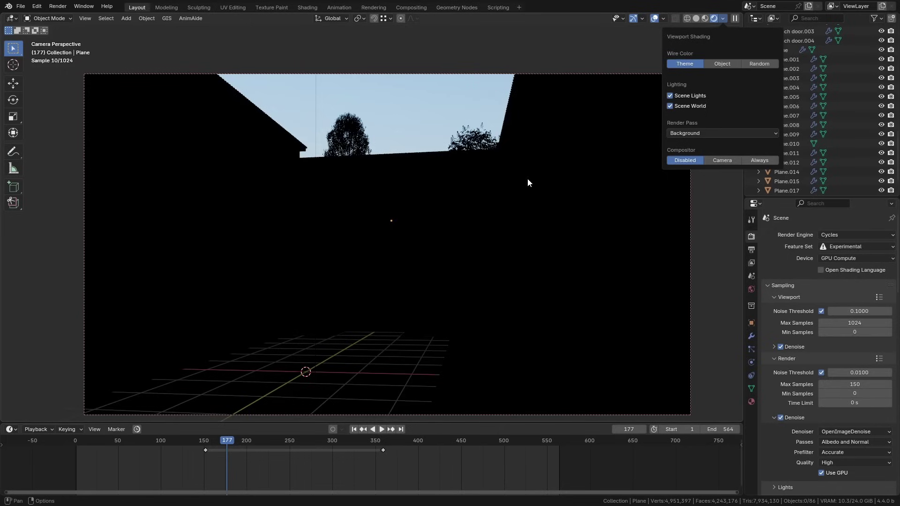
- Switch the render pass preview to Diffuse Color, then Mist, ending on Normal
left_click(723, 18)
left_click(713, 133)
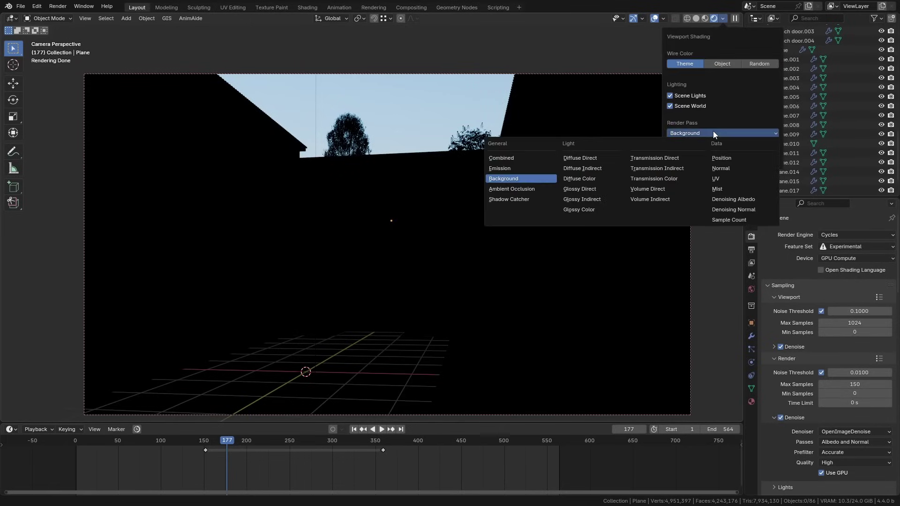
left_click(600, 182)
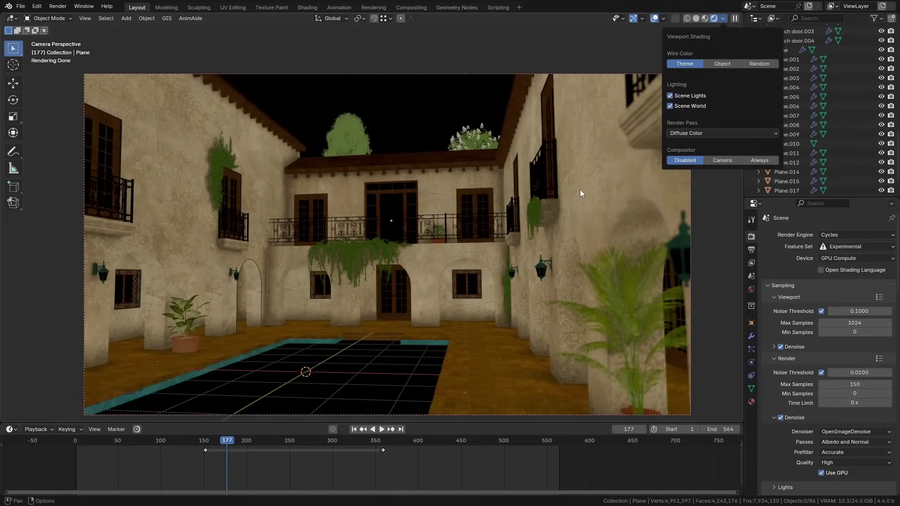
left_click(724, 133)
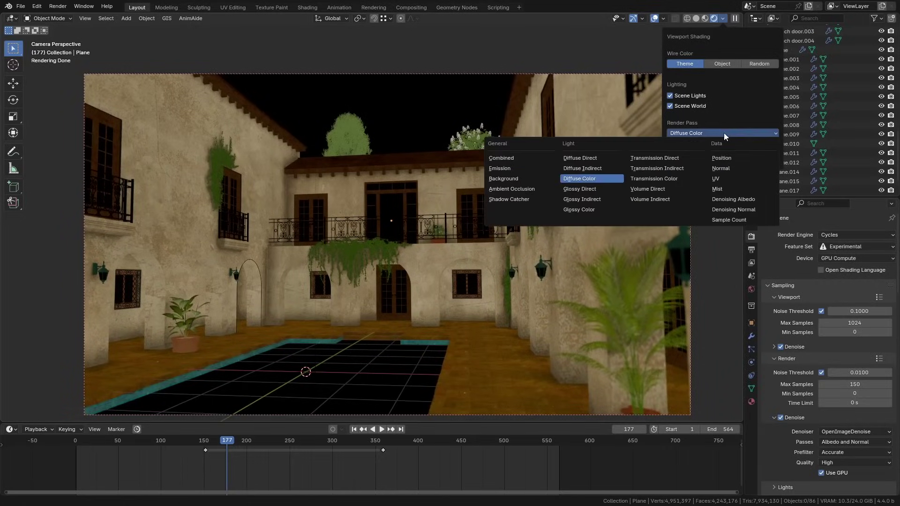
left_click(727, 187)
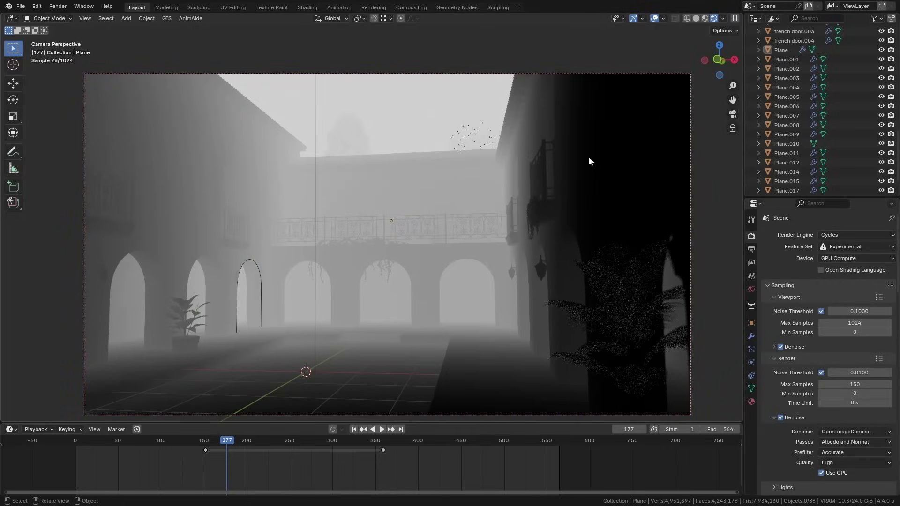
left_click(731, 32)
left_click(724, 18)
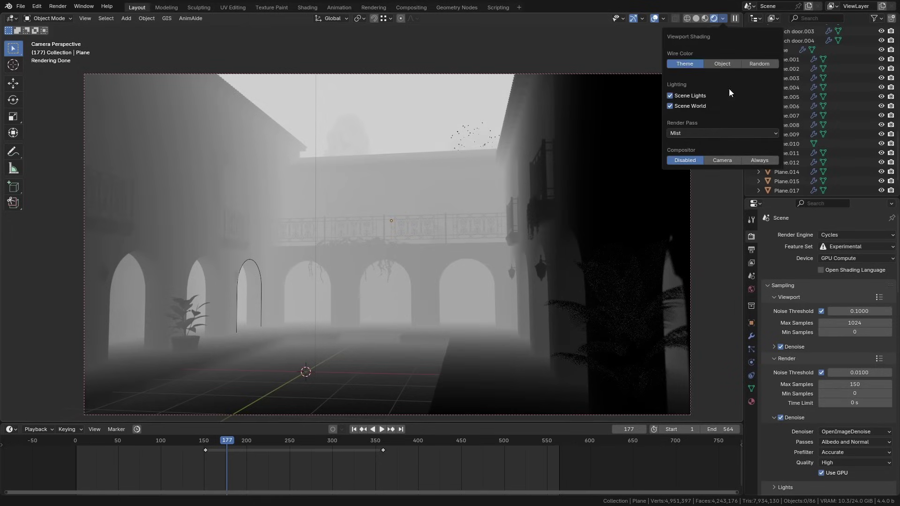
left_click(727, 135)
left_click(731, 170)
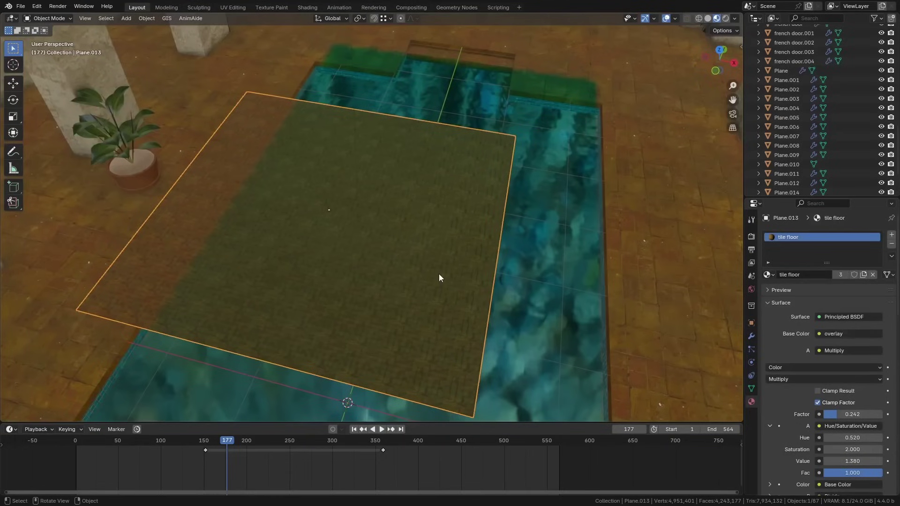
- In Edit Mode, extrude the floor plane's far edge along Y and right edge about 0.52 m along X
middle_click_drag(438, 277, 418, 258)
scroll(366, 267, "down", 2)
key("Tab")
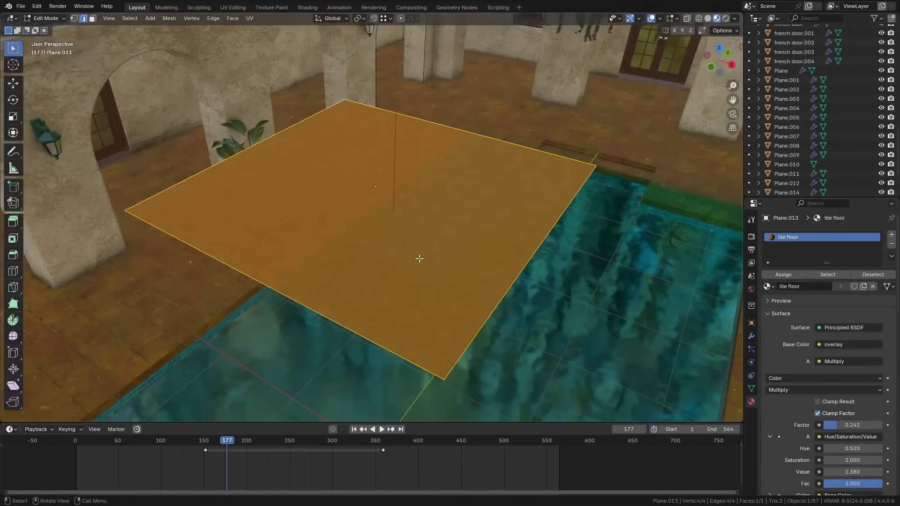
left_click(495, 150)
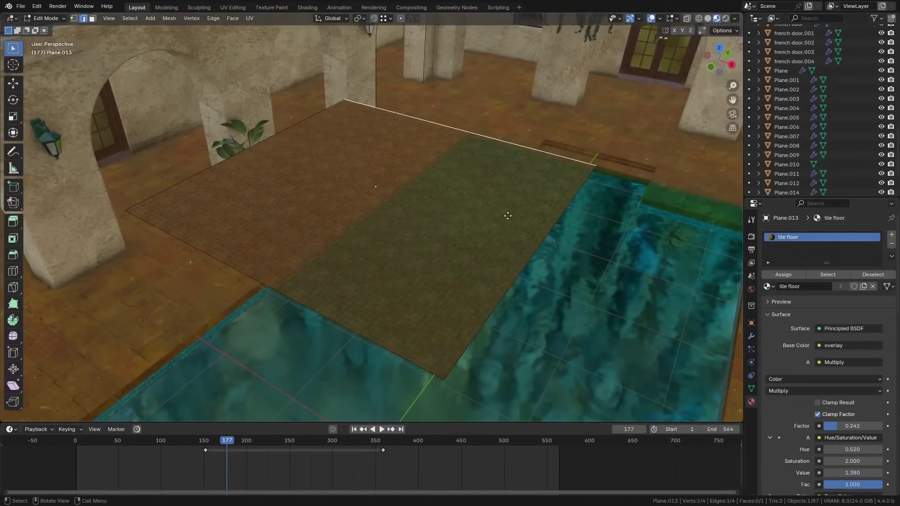
key("e")
key("y")
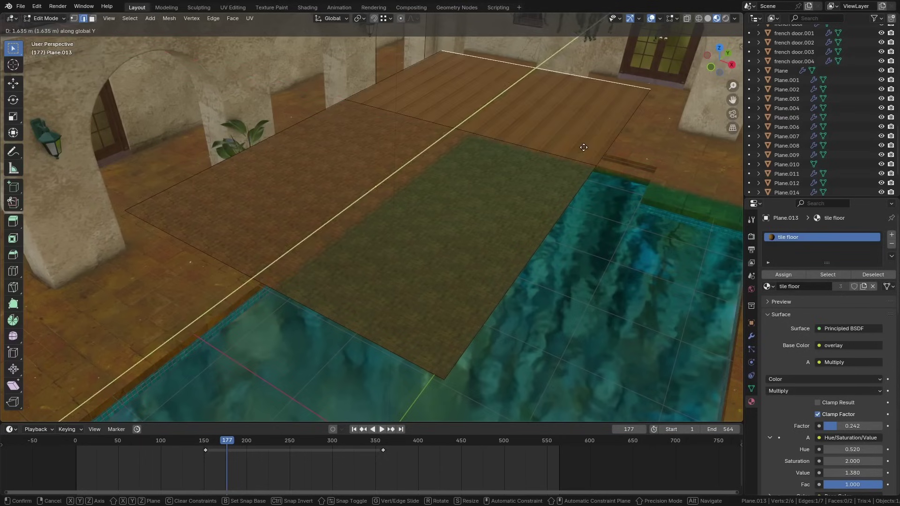
left_click(584, 147)
left_click(529, 253)
key("e")
key("x")
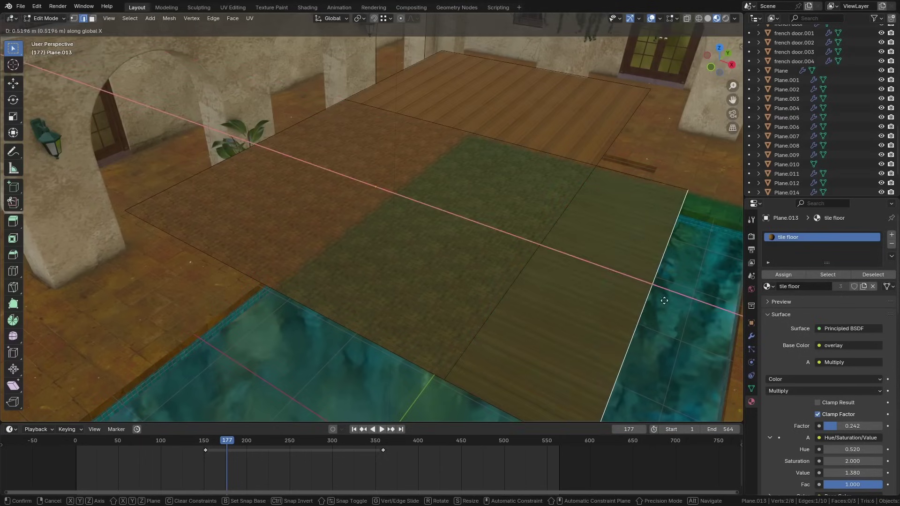
left_click(661, 301)
- Enable Correct Face Attributes and extend the front-left floor edge about 1.23 m along Y
middle_click_drag(633, 302, 464, 273)
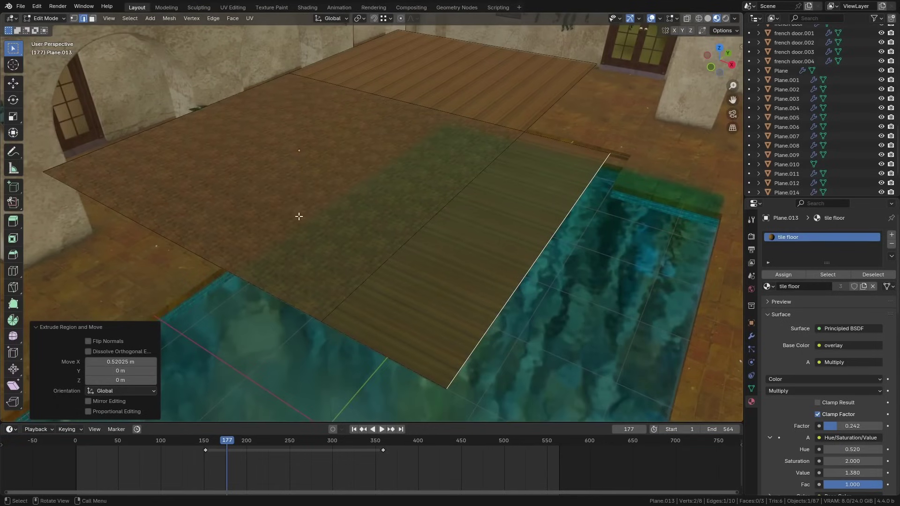
scroll(537, 261, "down", 3)
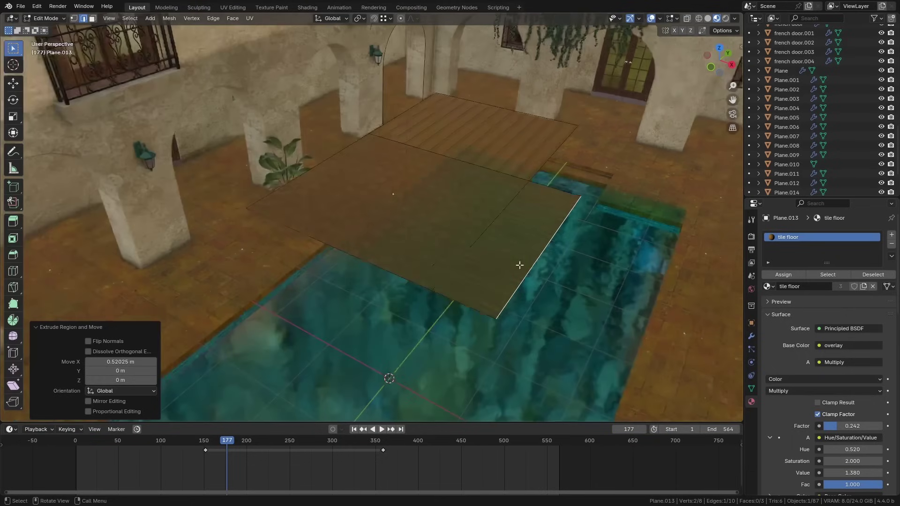
left_click(369, 264)
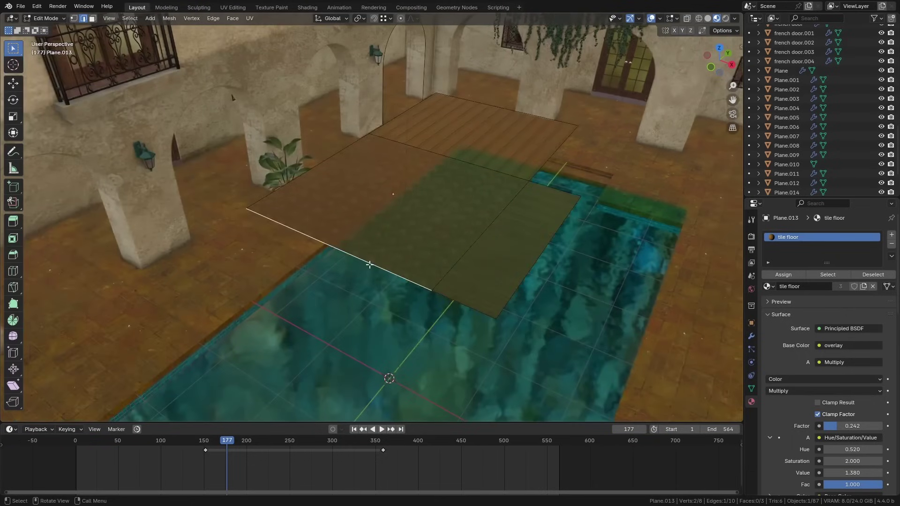
left_click(735, 30)
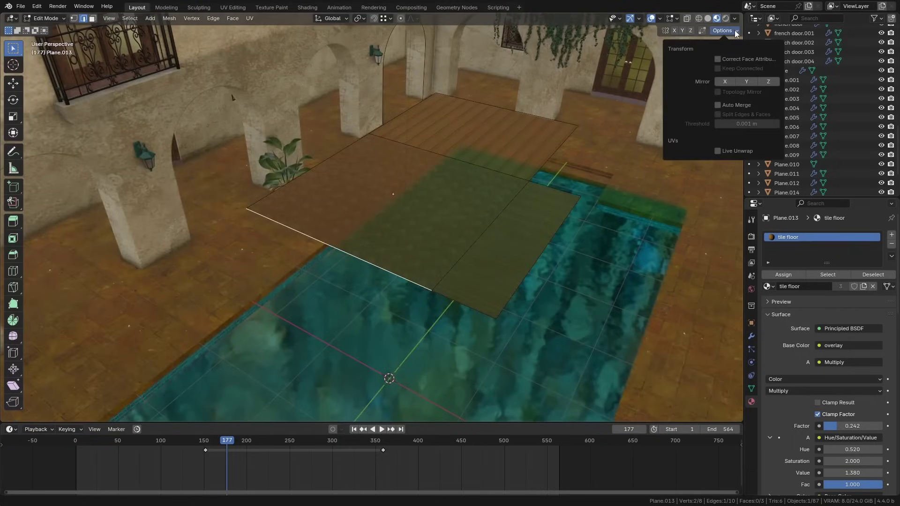
left_click(752, 60)
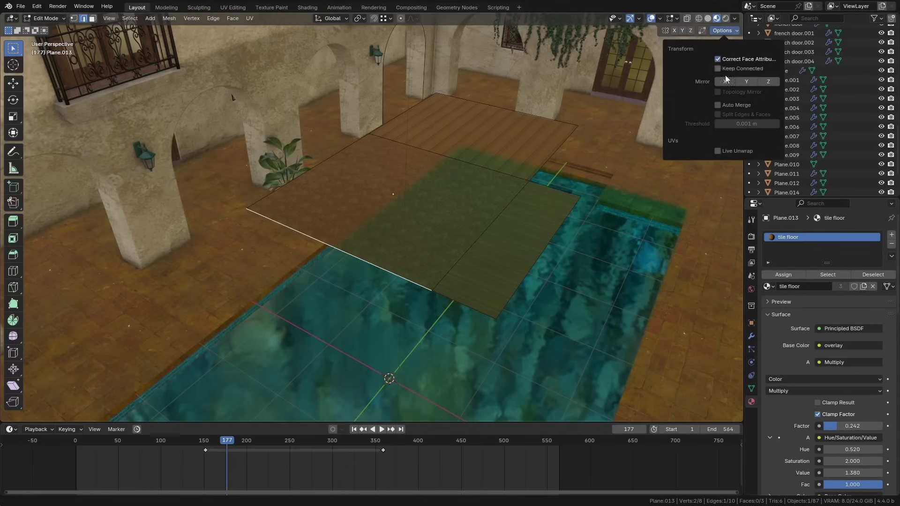
key("g")
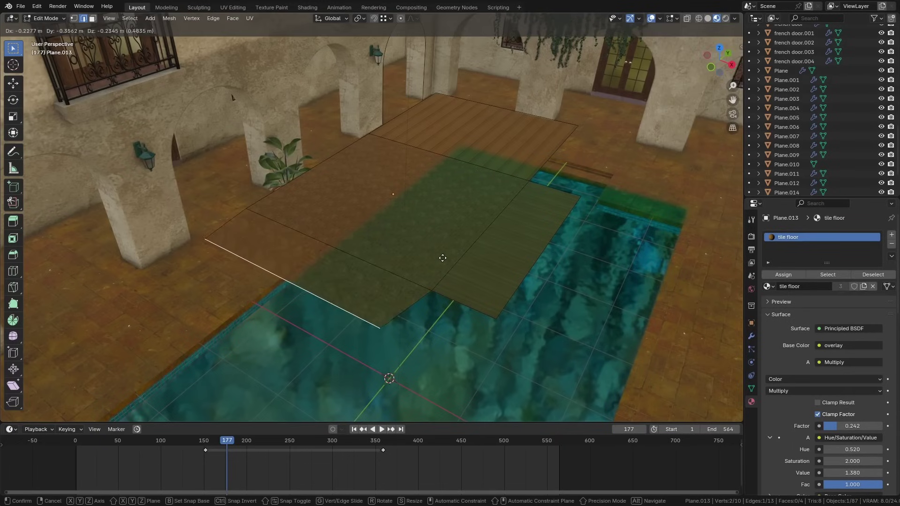
key("x")
key("y")
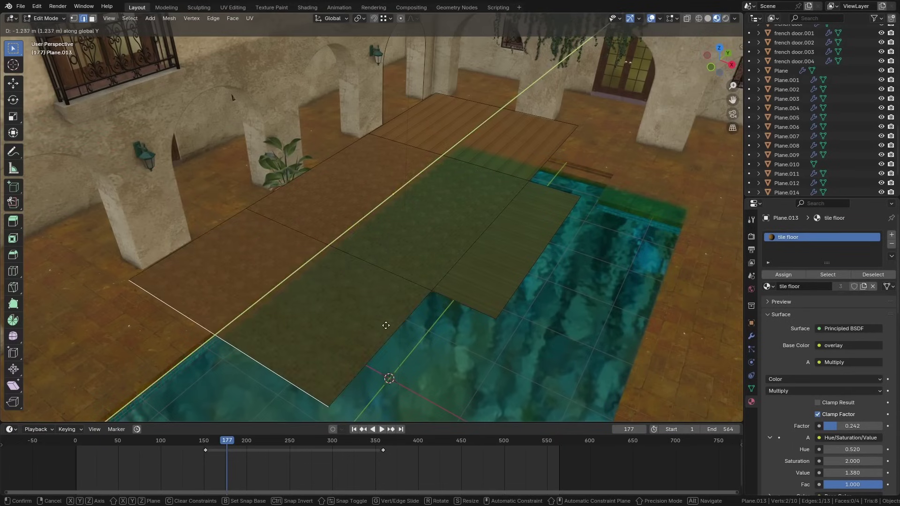
left_click(387, 323)
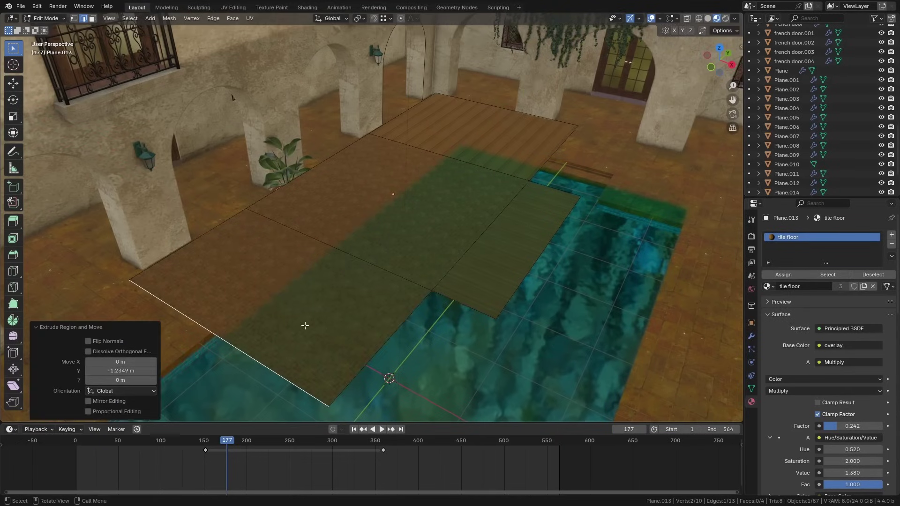
- Extrude the floor edge near the arcade wall about 1 m along X
middle_click_drag(305, 326, 382, 305)
left_click(482, 262)
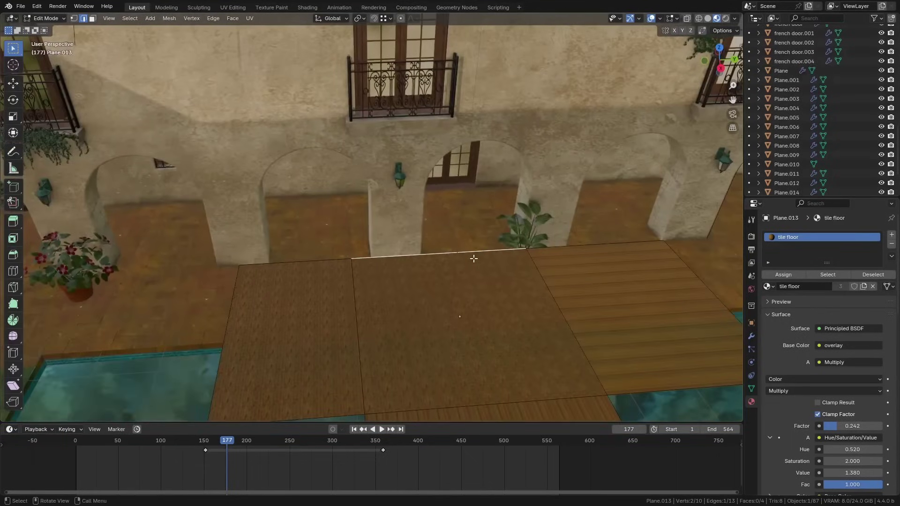
key("e")
key("x")
left_click(448, 273)
middle_click_drag(448, 273, 424, 333)
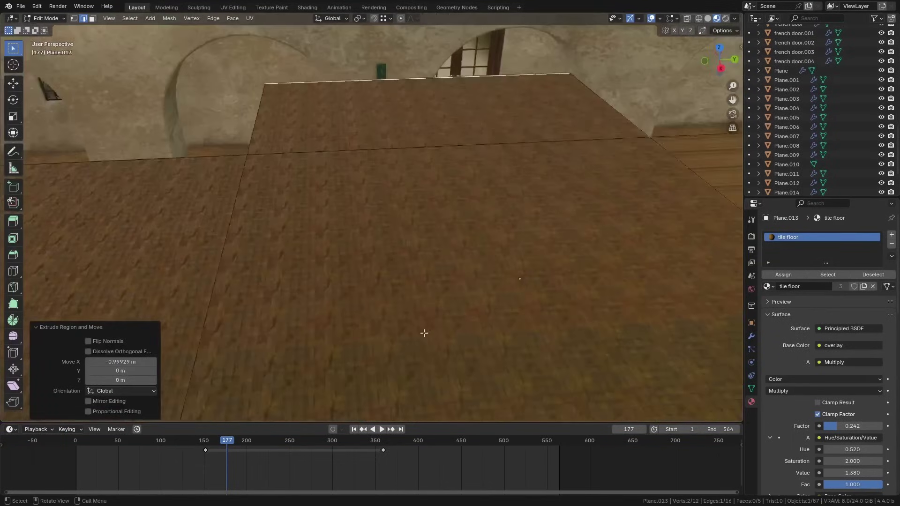
scroll(424, 332, "down", 5)
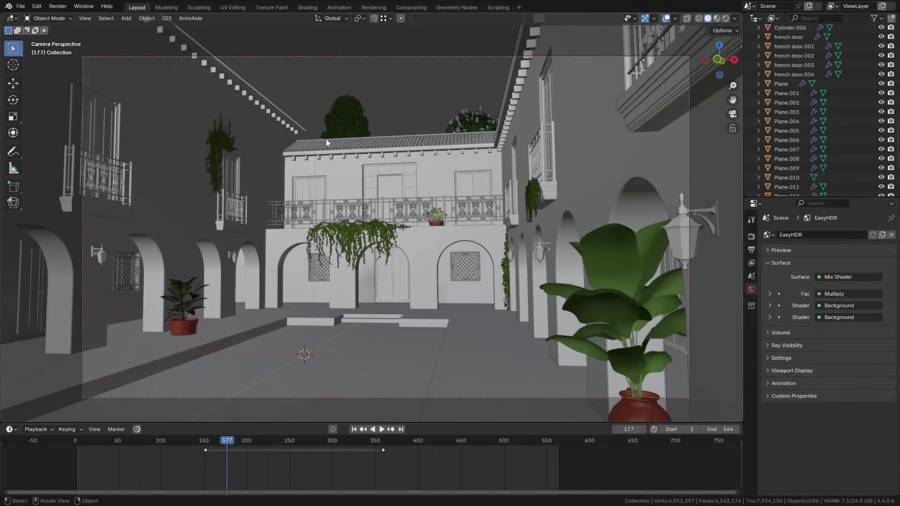
- Make a quick Viewport Render Image of the current view, then close the render window
left_click(87, 18)
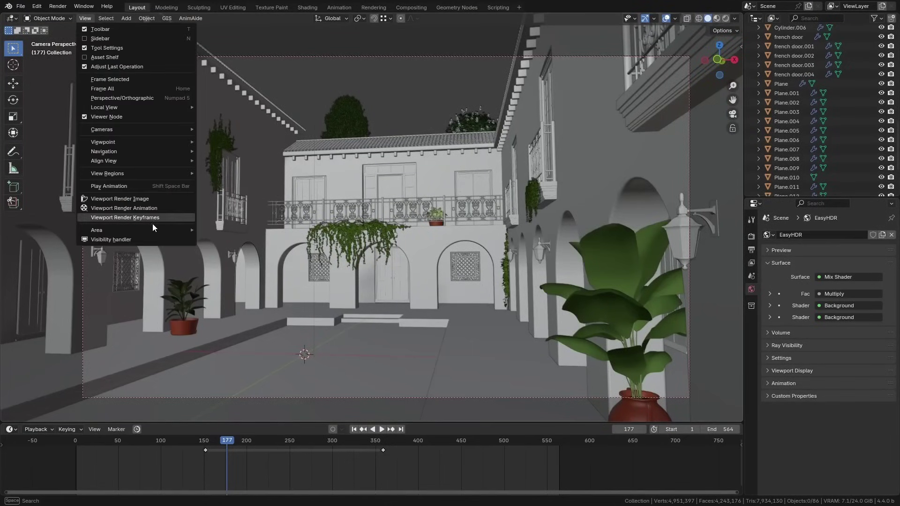
left_click(156, 199)
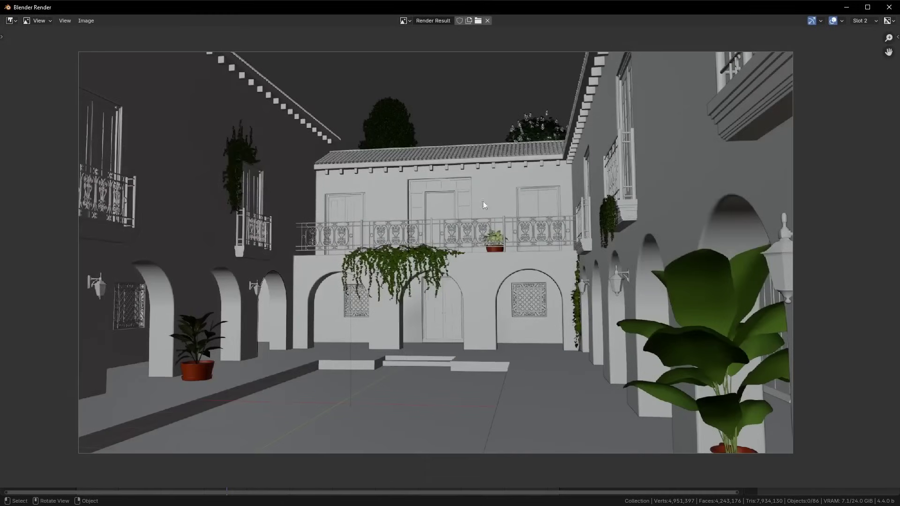
left_click(85, 20)
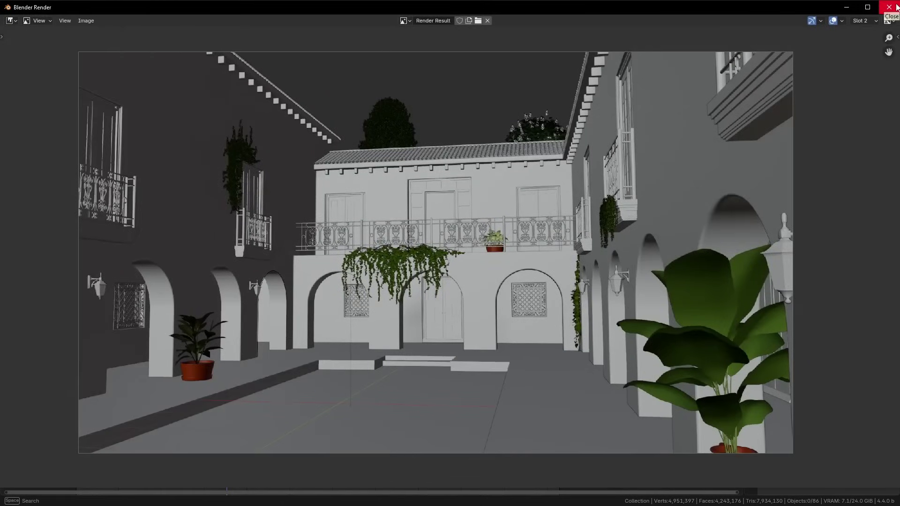
left_click(895, 7)
- Play the camera animation to frame 231 and show the Output properties with the frames path
left_click(381, 429)
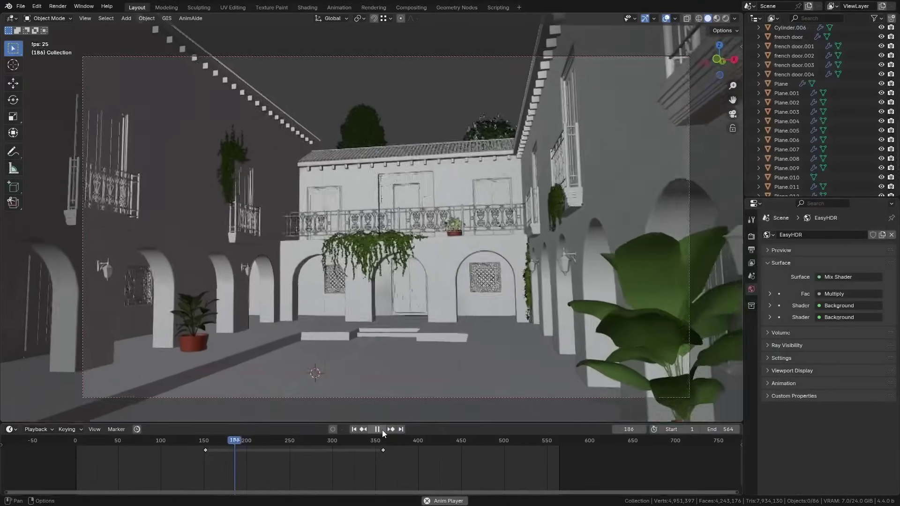
key("space")
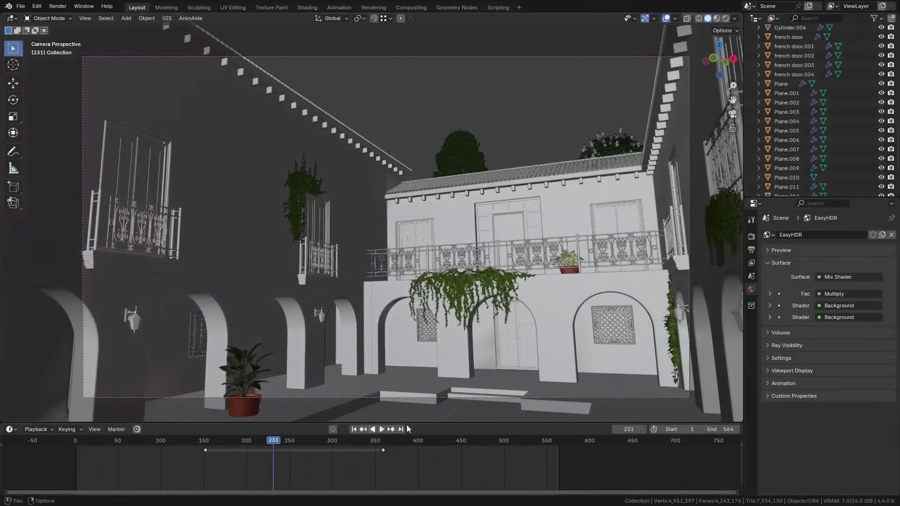
left_click(751, 235)
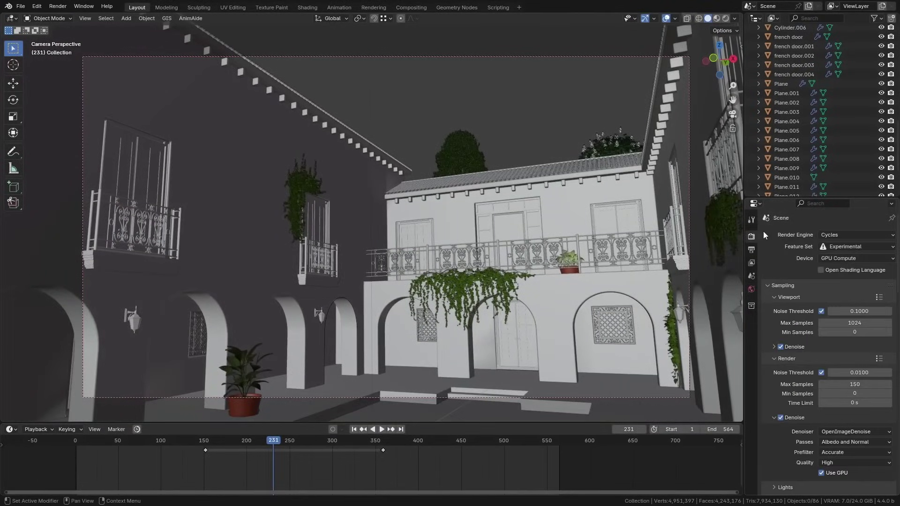
left_click(751, 250)
scroll(790, 374, "down", 3)
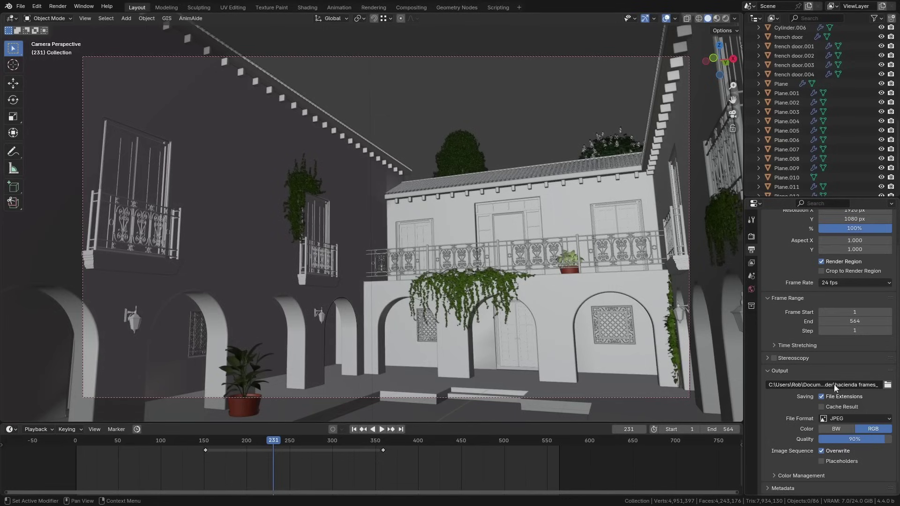
- Render the courtyard camera animation with View > Viewport Render Animation
left_click(85, 18)
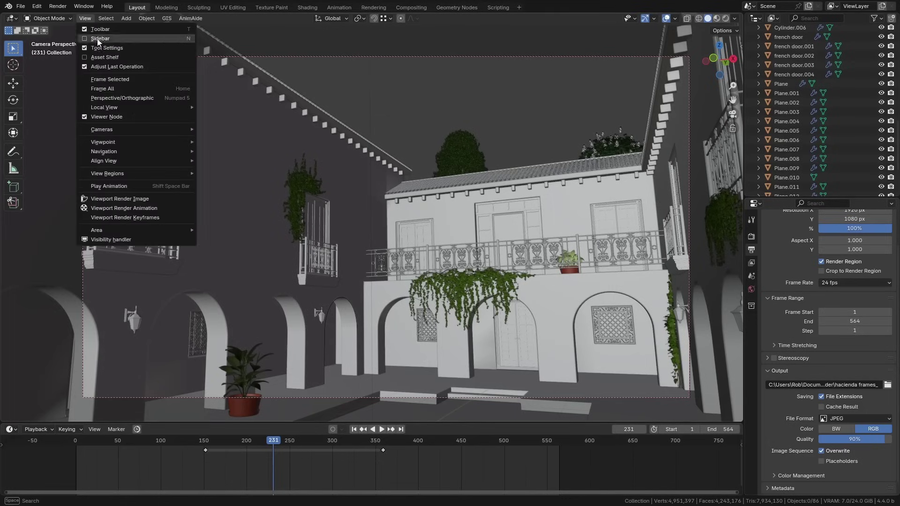
left_click(168, 209)
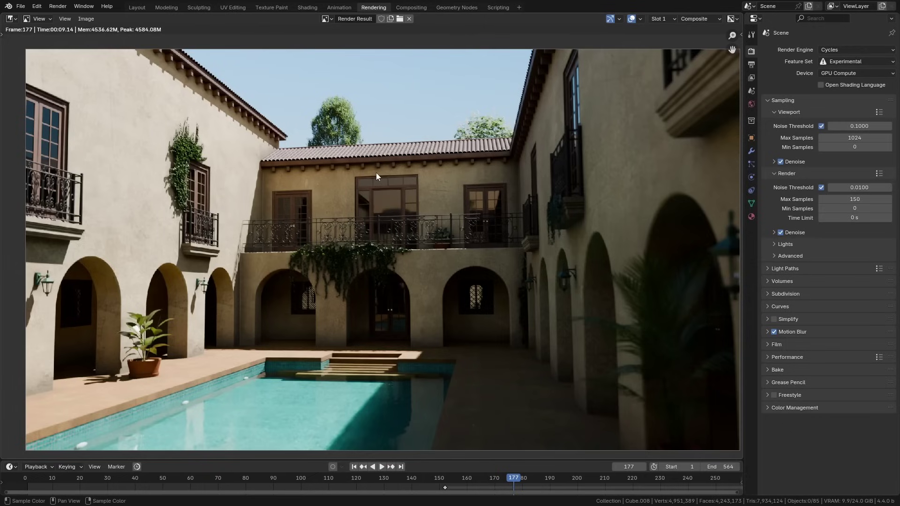
- Switch the render result to empty Slot 2, keeping the daytime render in Slot 1
left_click(664, 18)
left_click(669, 39)
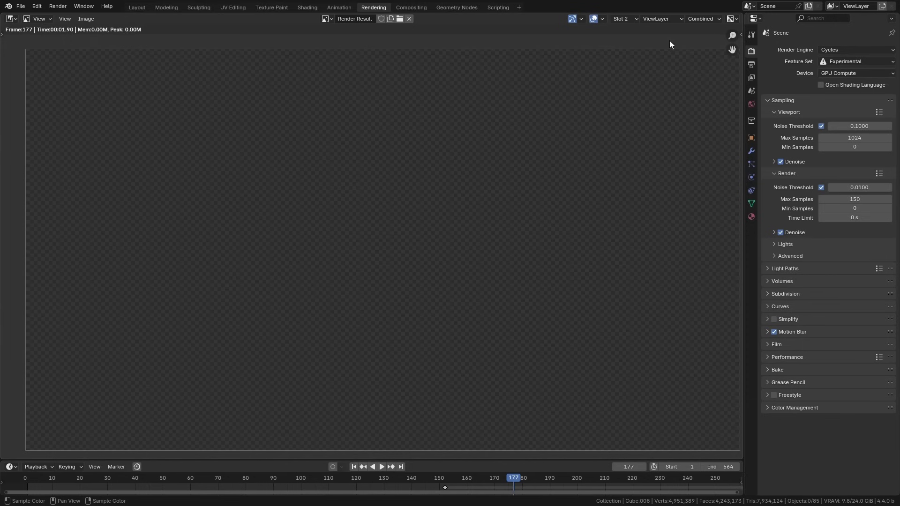
- In Layout, set the sky strength to 0.5 and disable the Sun for render and viewport
left_click(143, 8)
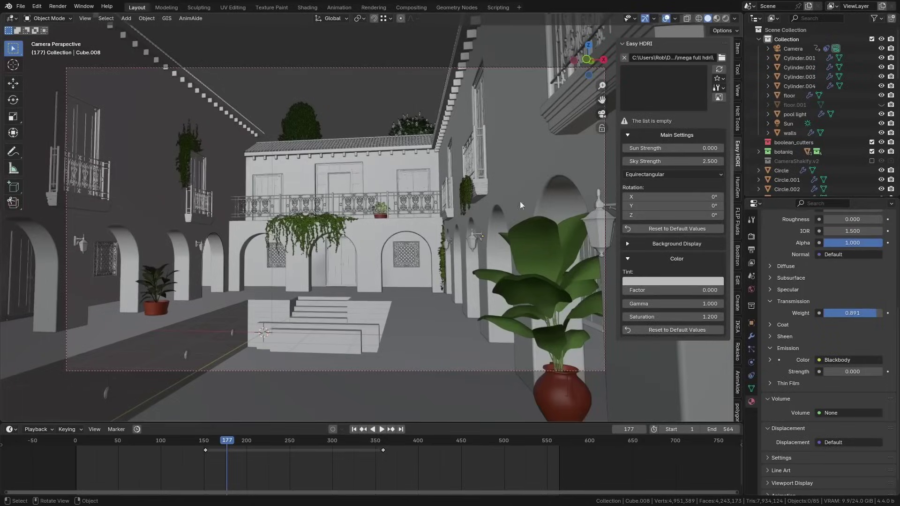
left_click(684, 161)
type("0.5")
key("Return")
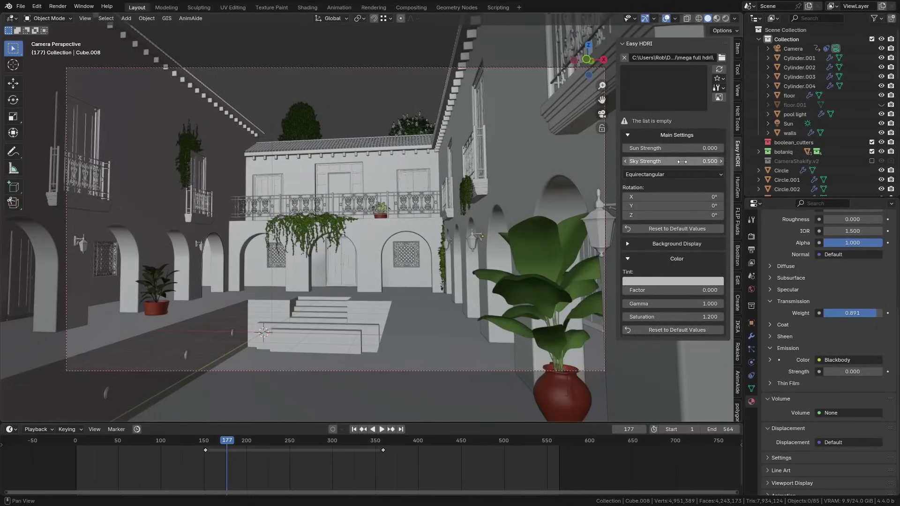
left_click(890, 123)
left_click(881, 123)
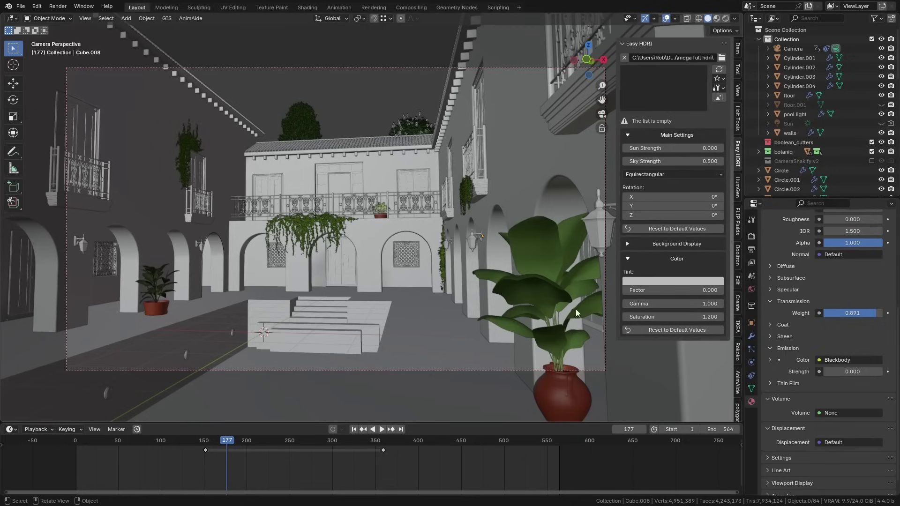
- Set the pool light's emission strength to 300 and Cube.005's to 200, then render the frame
left_click(189, 356)
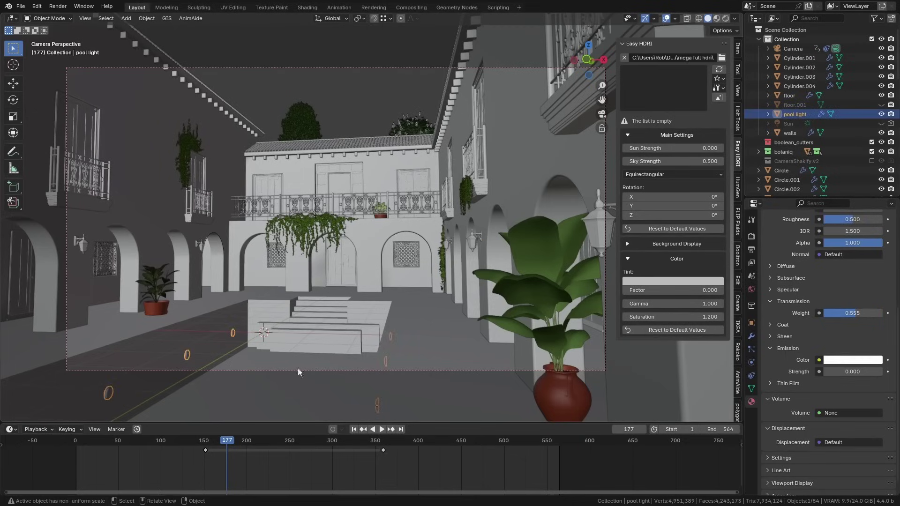
left_click(848, 371)
type("300")
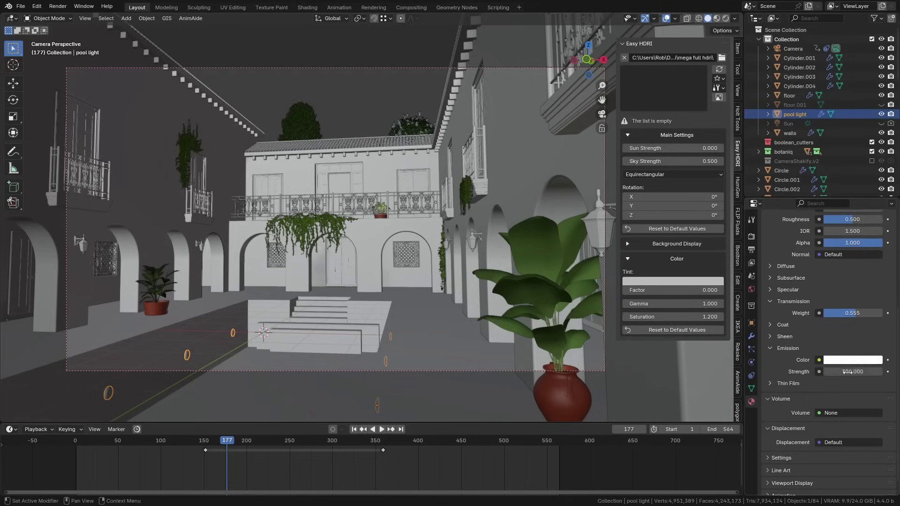
key("Return")
left_click(83, 246)
left_click(855, 371)
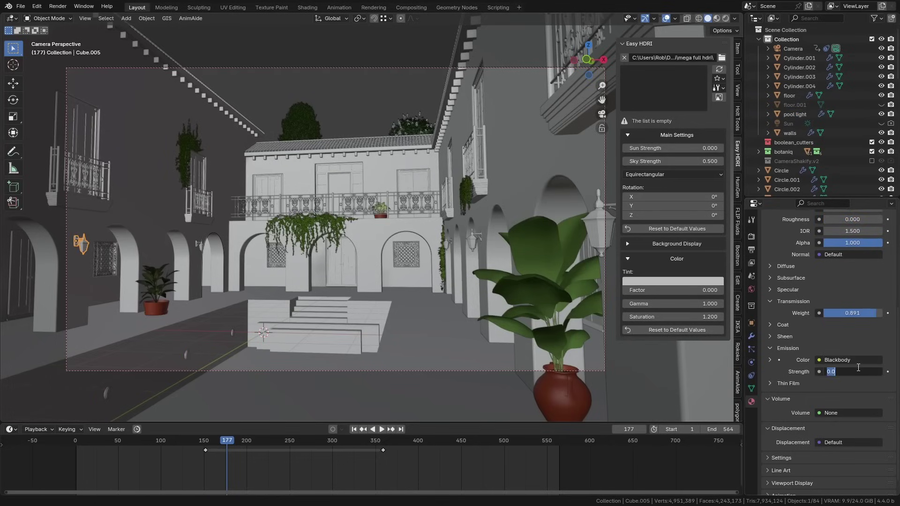
type("200")
key("Return")
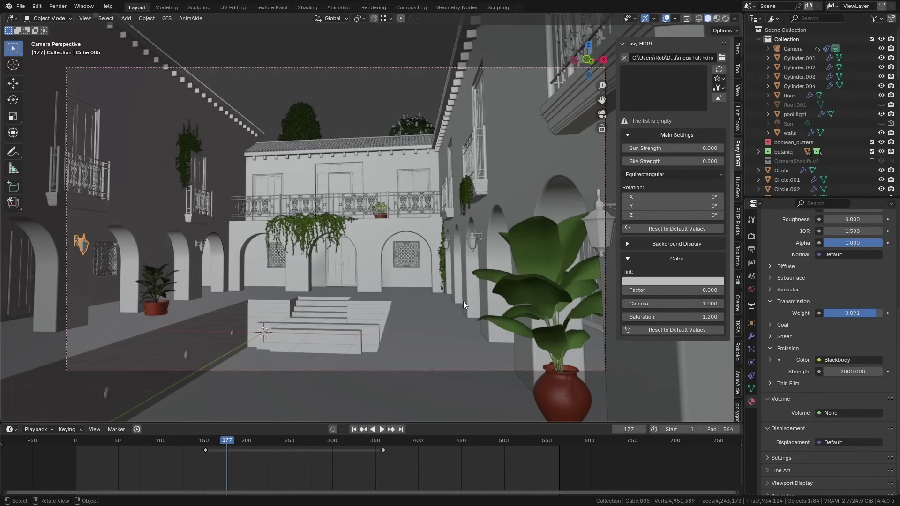
key("F12")
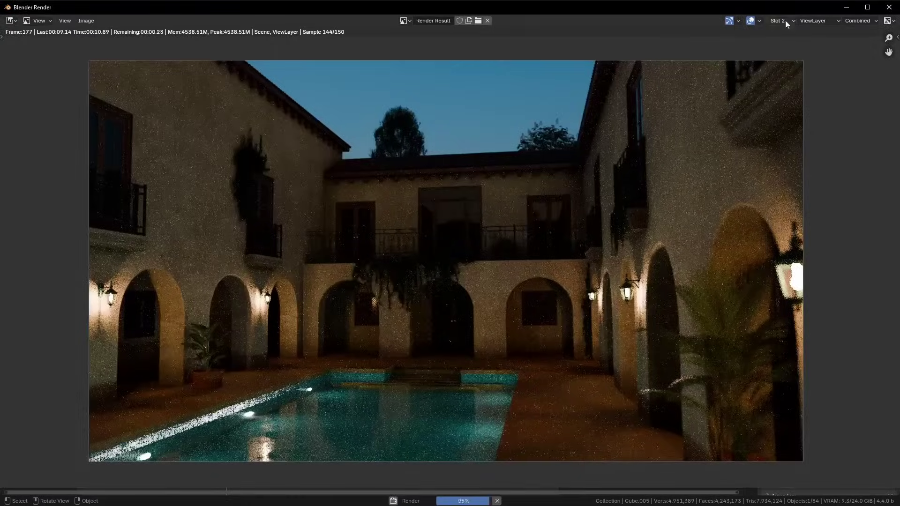
- Compare the daytime render in slot 1 with the night render in slot 2
left_click(816, 20)
left_click(796, 20)
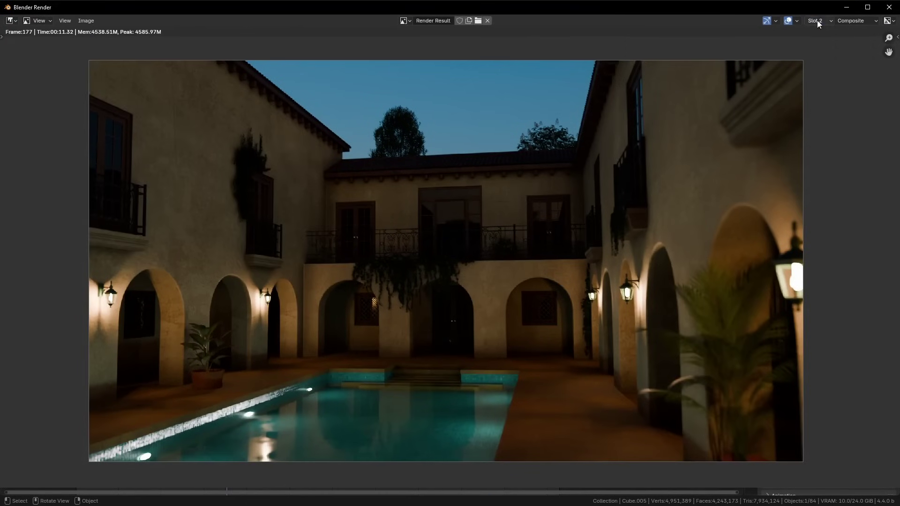
left_click(817, 21)
left_click(825, 30)
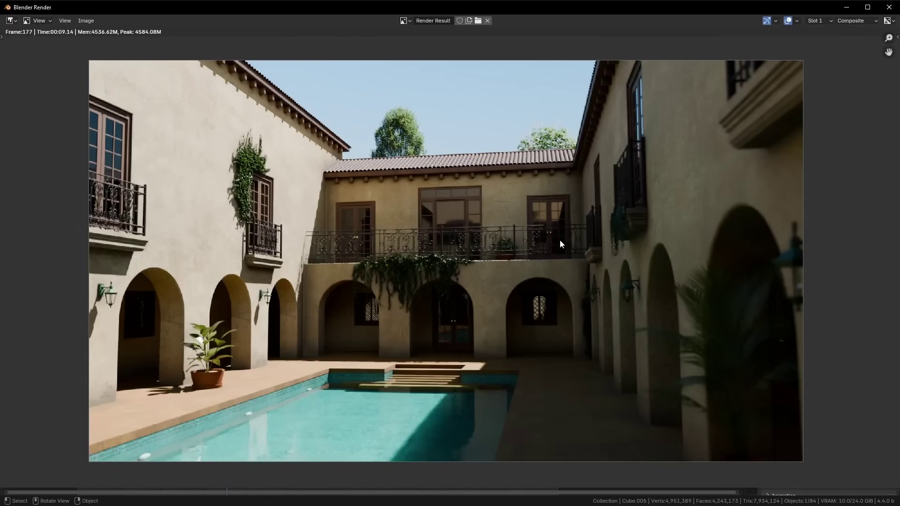
key("j")
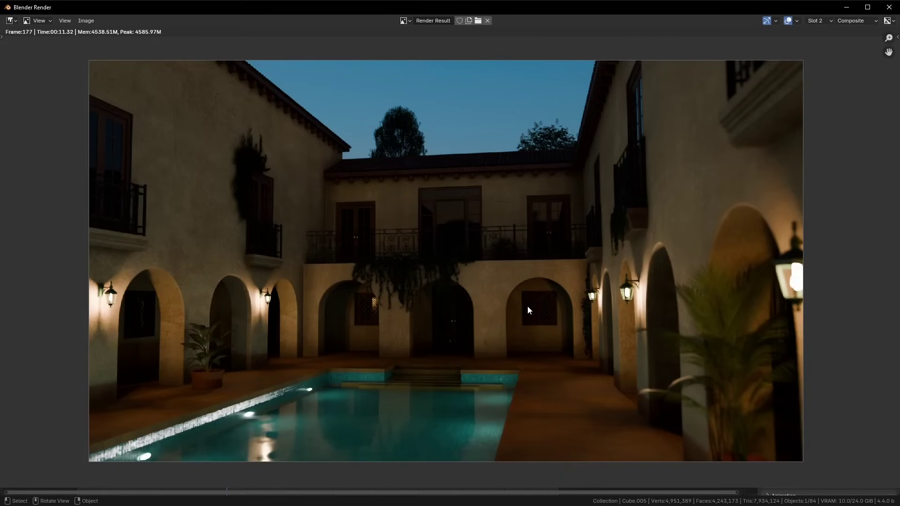
key("j")
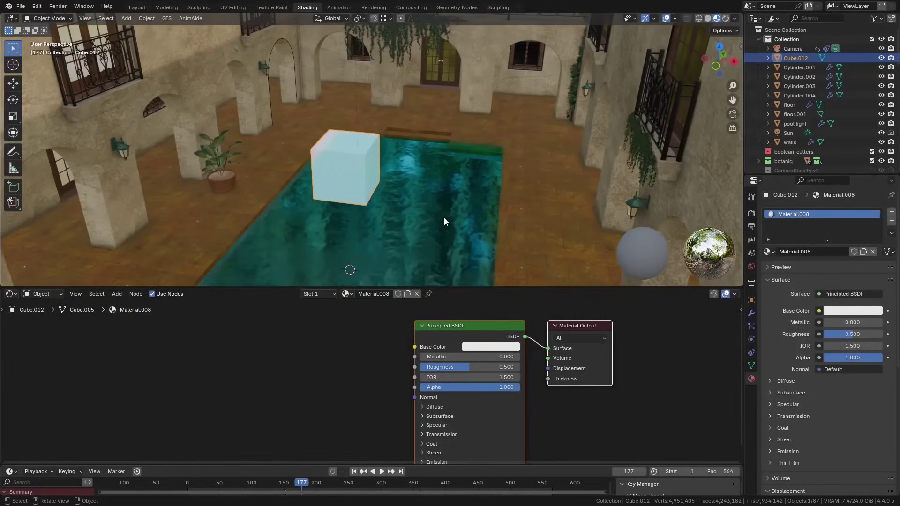
- Eyedropper the cube's base colour: an averaged scene colour, then green, then dark red
left_click(483, 348)
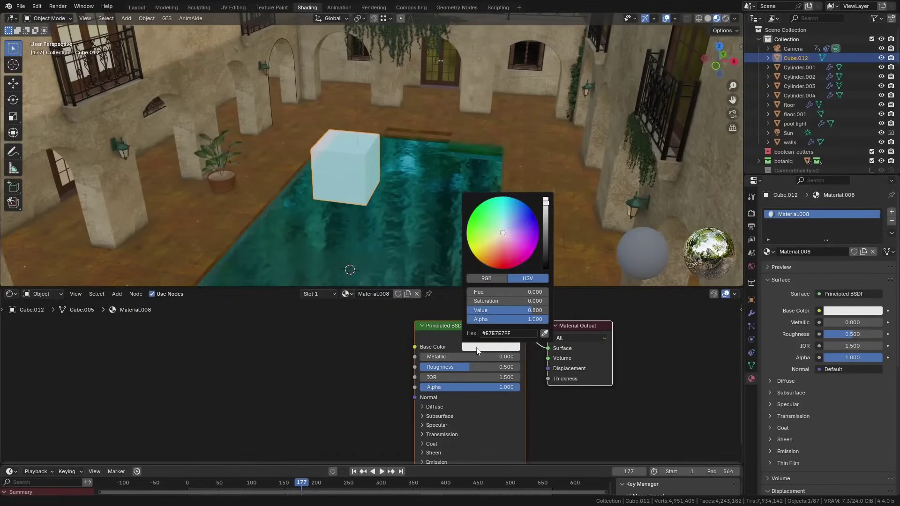
left_click(545, 333)
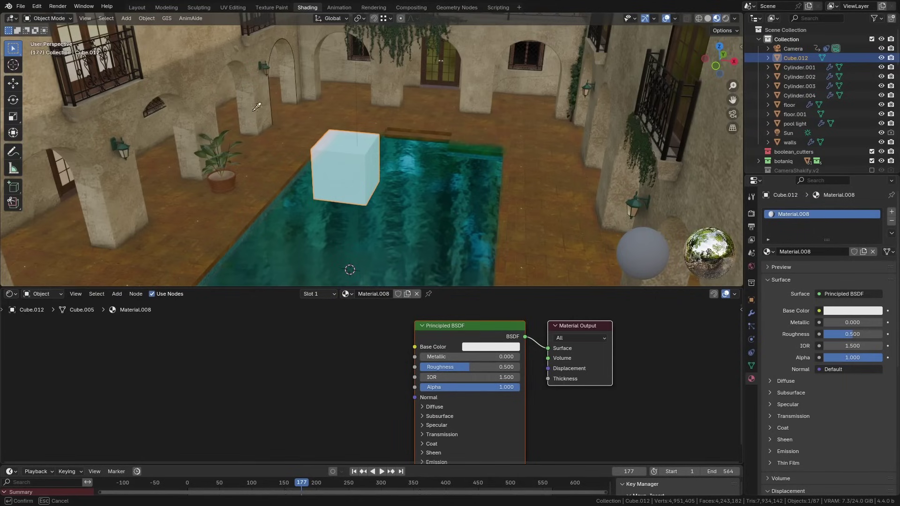
mouse_move(203, 91)
left_mouse_down()
mouse_move(207, 44)
mouse_move(204, 90)
mouse_move(201, 51)
mouse_move(181, 42)
mouse_move(194, 80)
mouse_move(201, 84)
mouse_move(203, 71)
mouse_move(310, 221)
mouse_move(295, 230)
mouse_move(422, 227)
mouse_move(361, 274)
mouse_move(417, 252)
mouse_move(362, 252)
mouse_move(415, 261)
mouse_move(400, 218)
mouse_move(375, 249)
mouse_move(445, 230)
mouse_move(407, 259)
mouse_move(433, 223)
mouse_move(397, 222)
mouse_move(454, 297)
left_mouse_up()
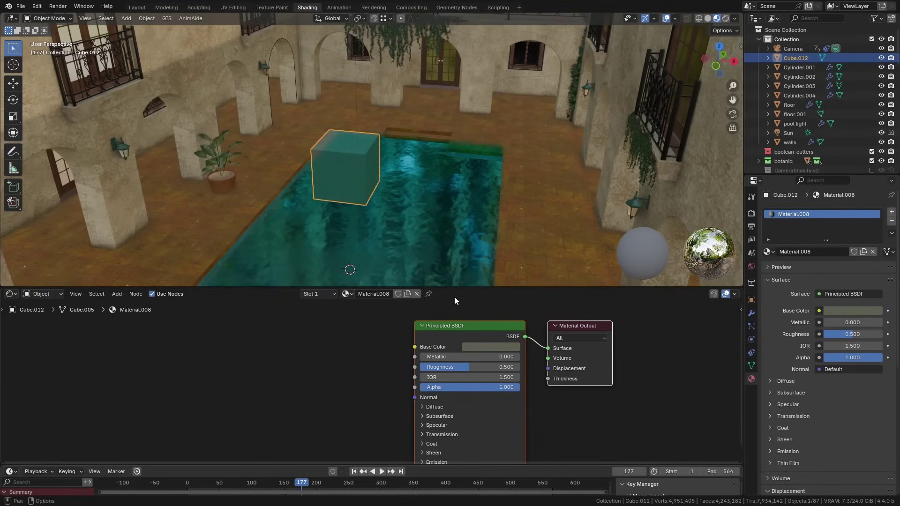
left_click(493, 348)
left_click(545, 334)
left_click(490, 326)
left_click(496, 346)
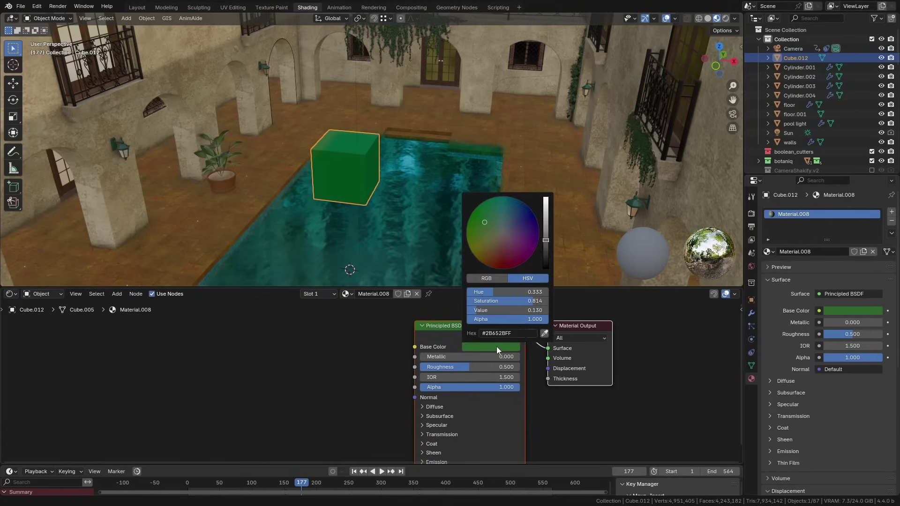
left_click(546, 335)
left_click(606, 322)
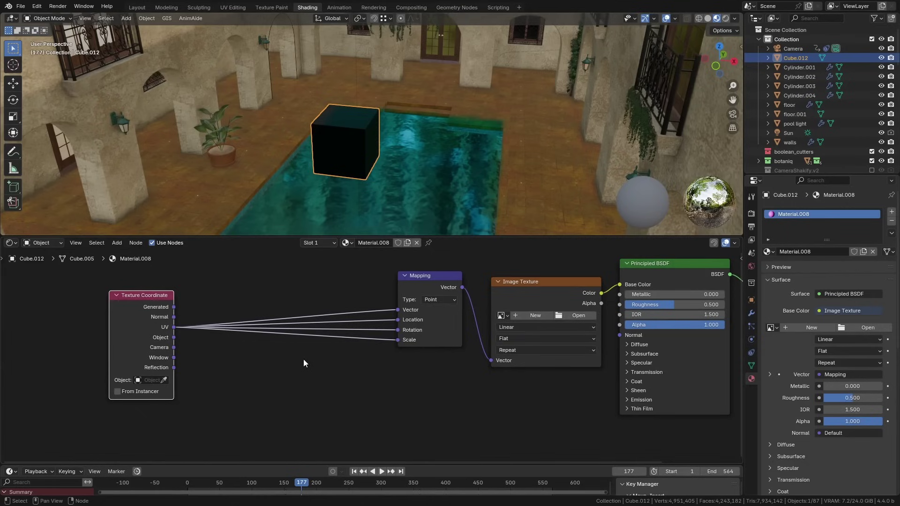
- Cut the UV links into Mapping and place a new Reroute node left of Mapping
right_click_drag(318, 305, 313, 370, "ctrl")
key("shift+a")
mouse_move(276, 299)
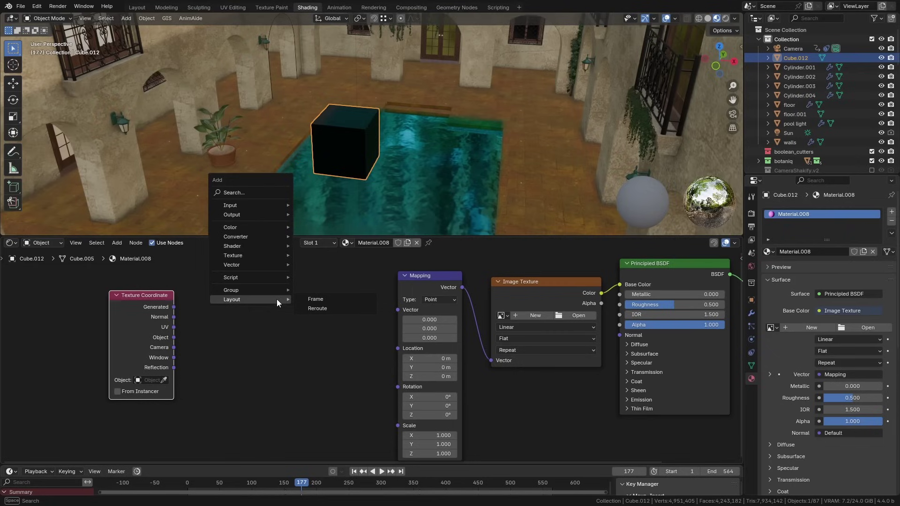
left_click(330, 307)
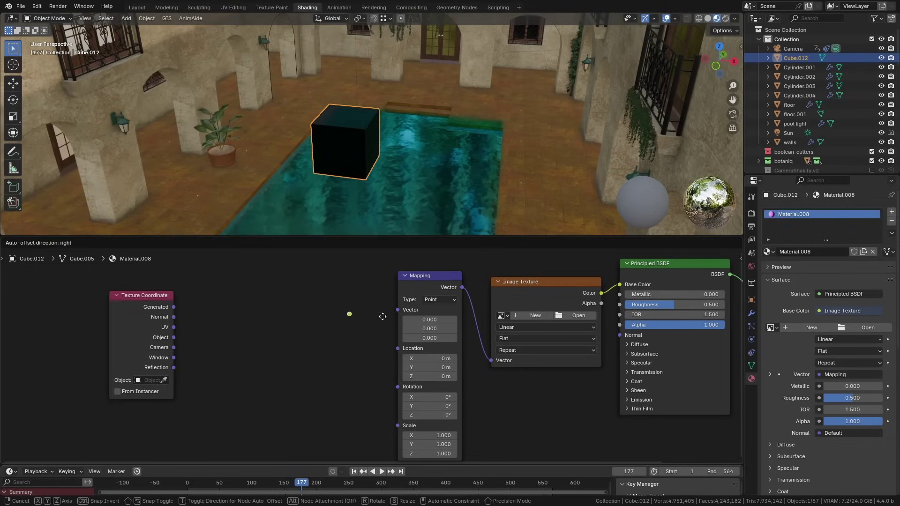
left_click(293, 328)
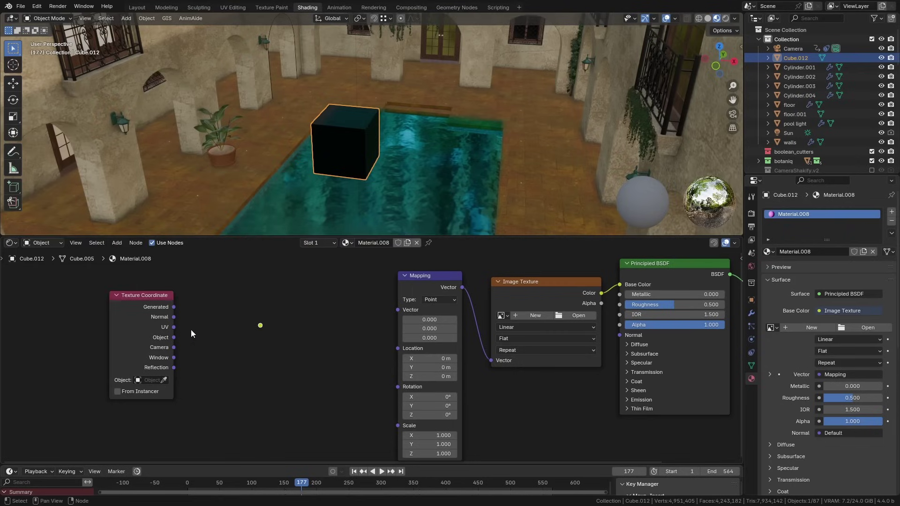
- Link UV into the reroute, feed it to Mapping's Location and Rotation, and move it closer
left_click_drag(174, 327, 397, 310)
left_click_drag(260, 326, 405, 326)
left_click_drag(260, 325, 399, 330)
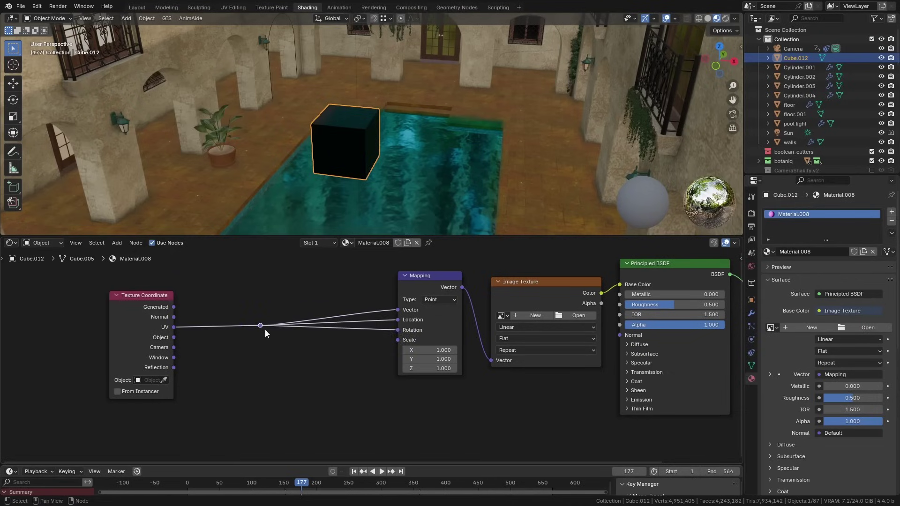
key("g")
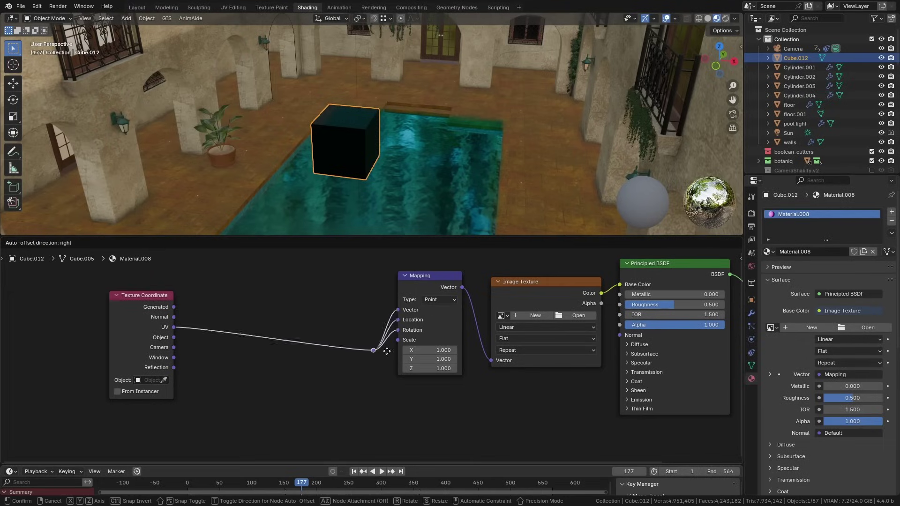
left_click(356, 358)
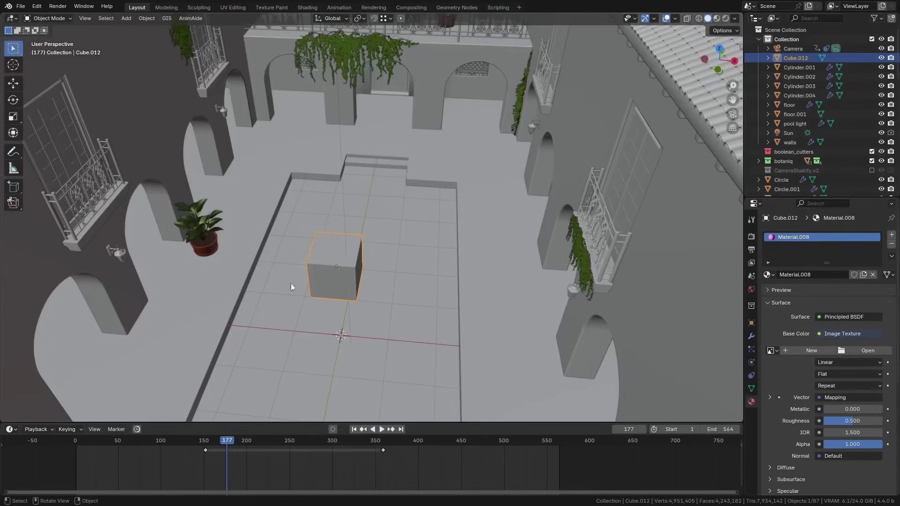
- Isolate the cube in local view from a straight-on front view
key("KP_1")
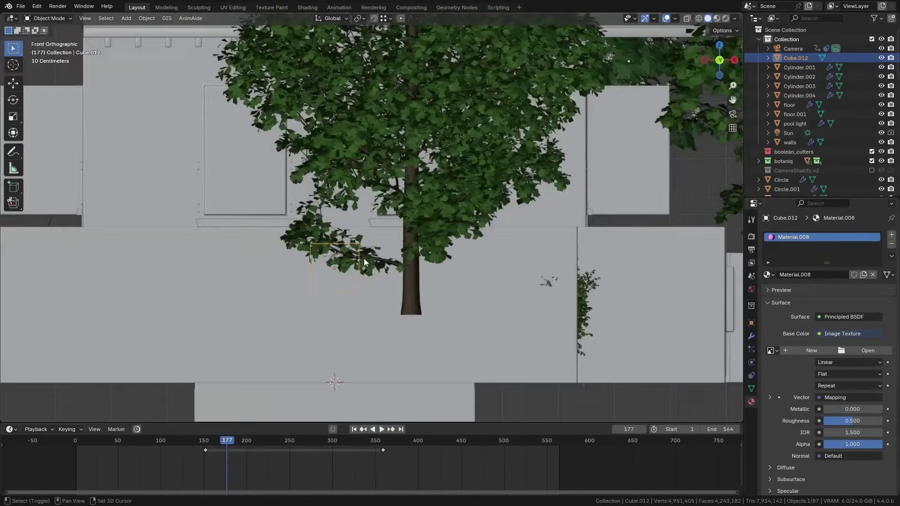
key("KP_Divide")
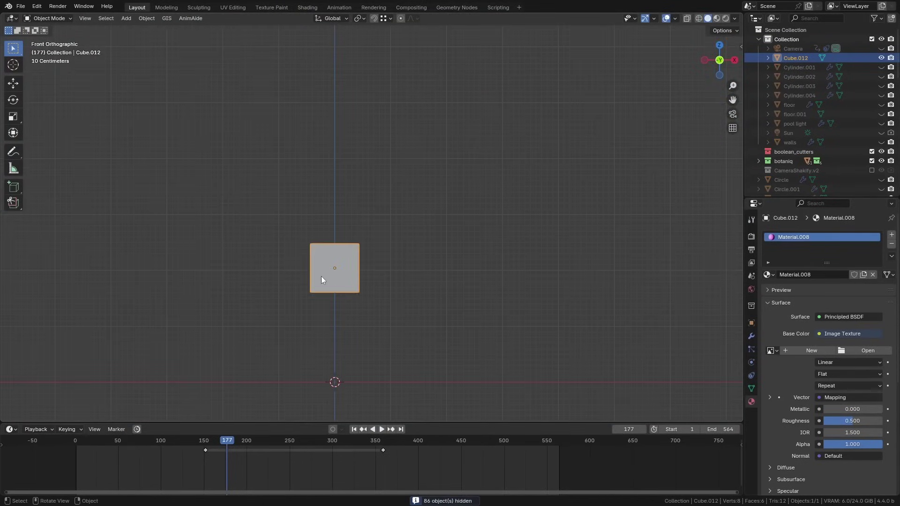
scroll(338, 279, "up", 5)
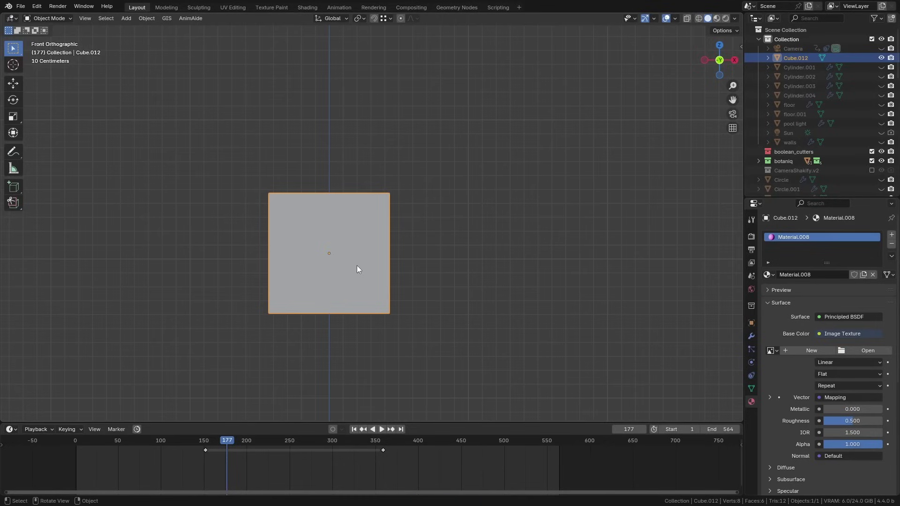
- Duplicate the cube as a smaller Cube.013 and place it right beside the original
key("shift+d")
left_click(451, 258)
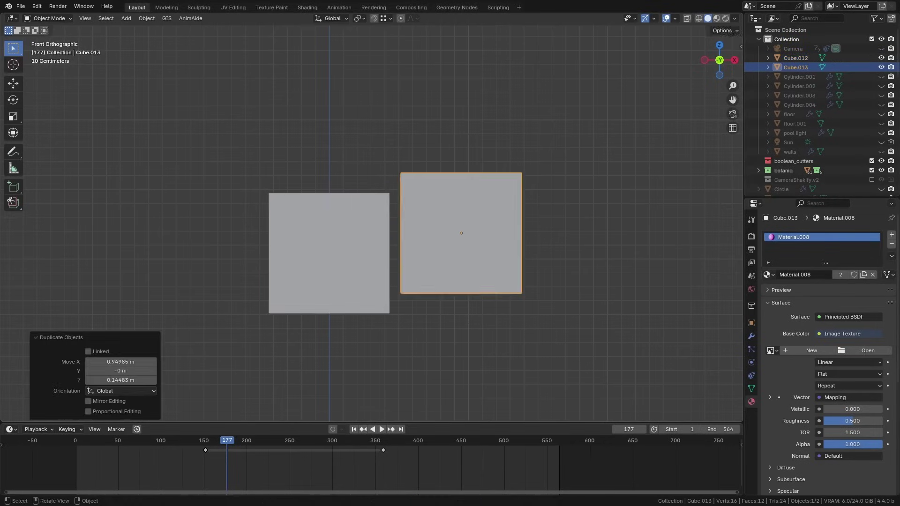
key("s")
left_click(533, 253)
key("g")
left_click(493, 257)
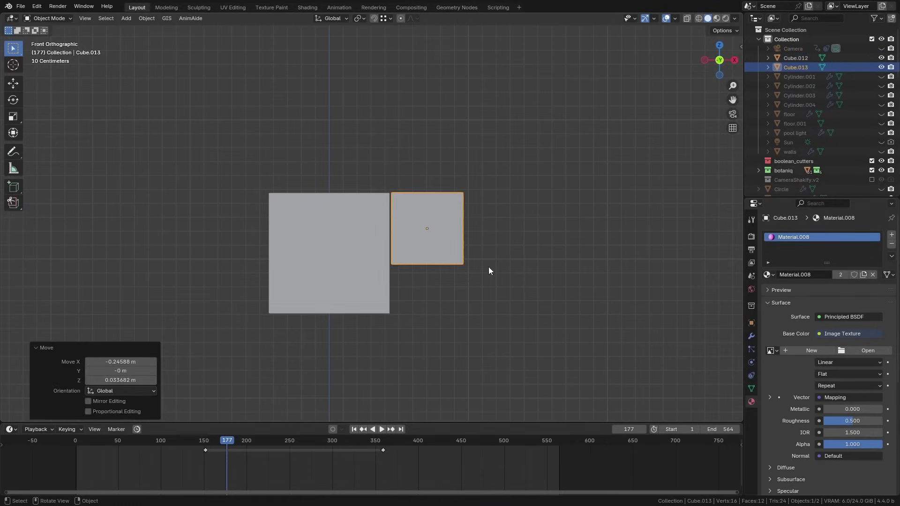
middle_click_drag(488, 266, 440, 239)
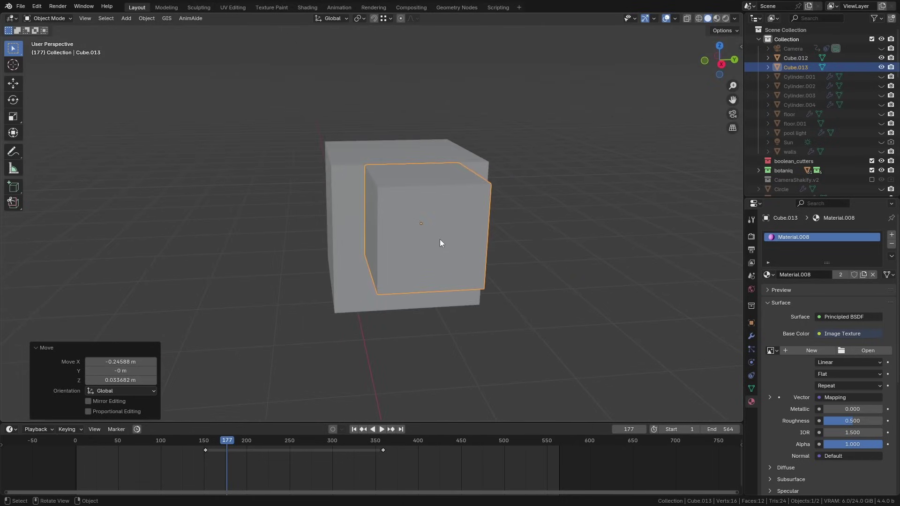
- Hide the small cube, reveal all hidden objects, then toggle local view back
key("h")
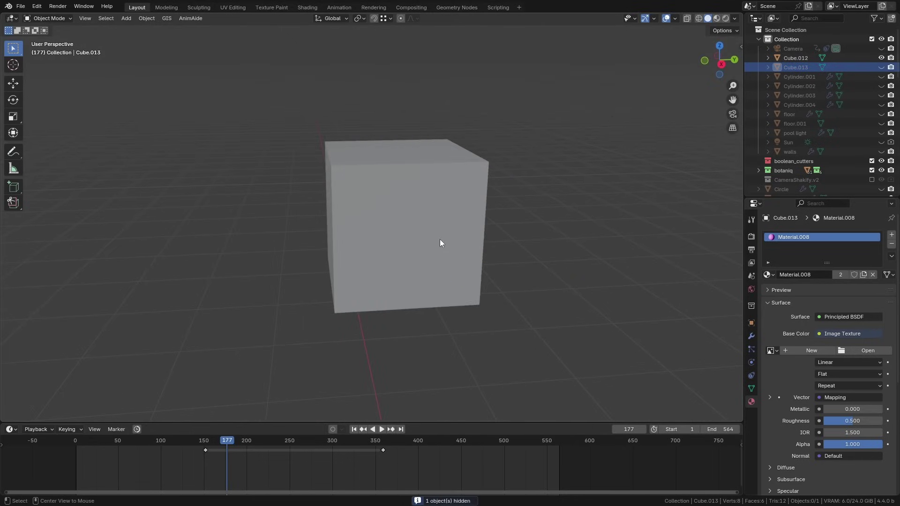
key("alt+h")
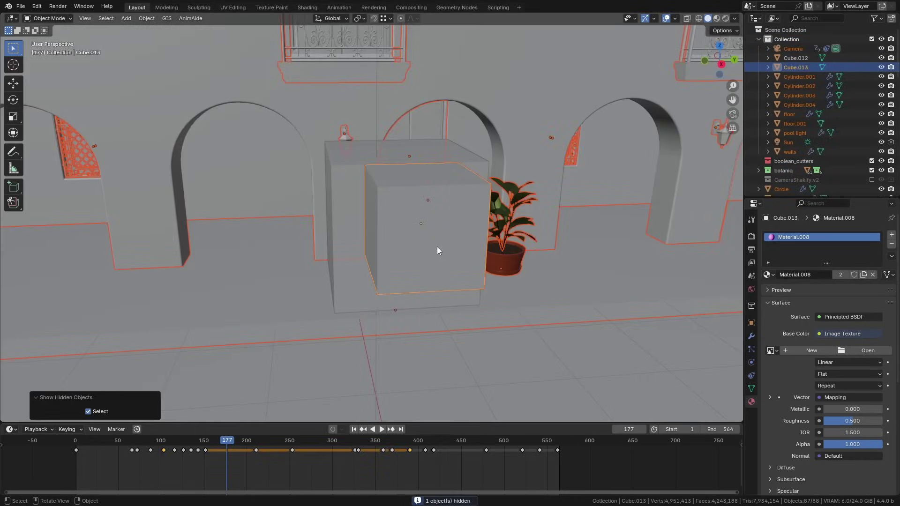
key("KP_Divide")
- Select the large cube Cube.012 and isolate it alone in local view
middle_click_drag(437, 250, 381, 256)
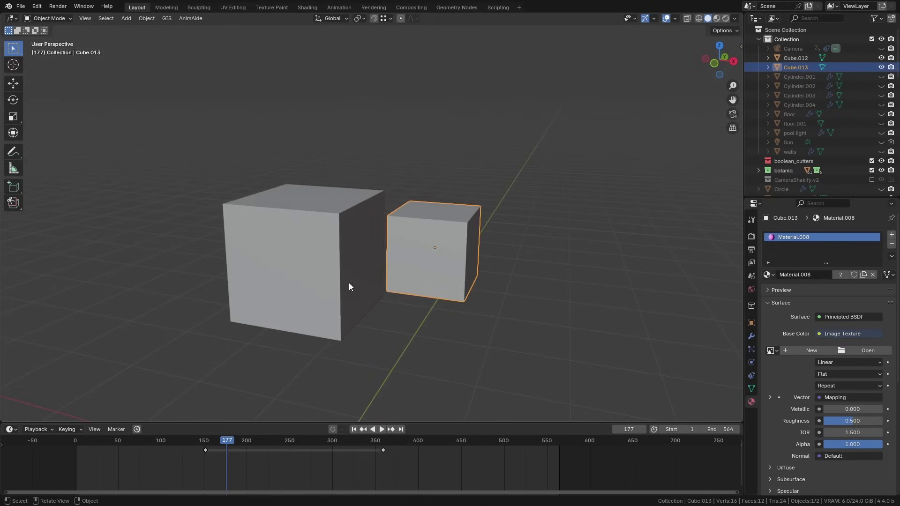
middle_click_drag(350, 285, 275, 211)
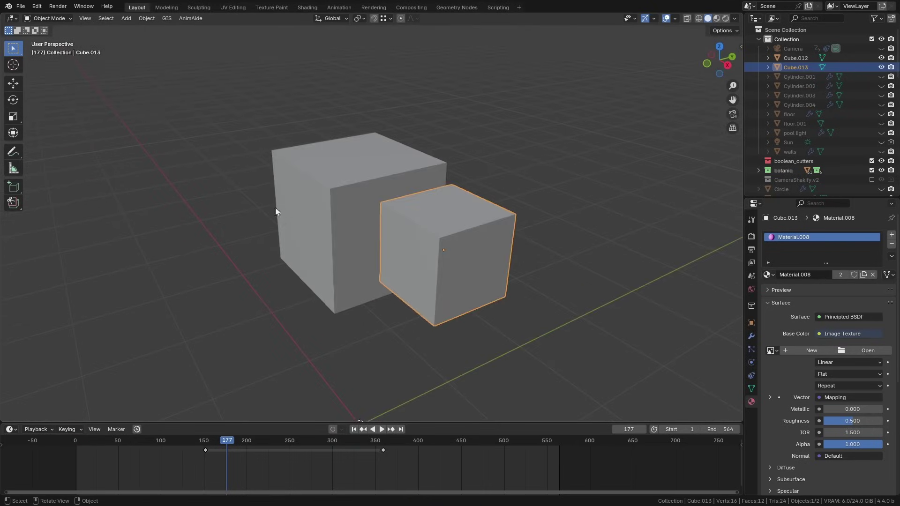
left_click(345, 218)
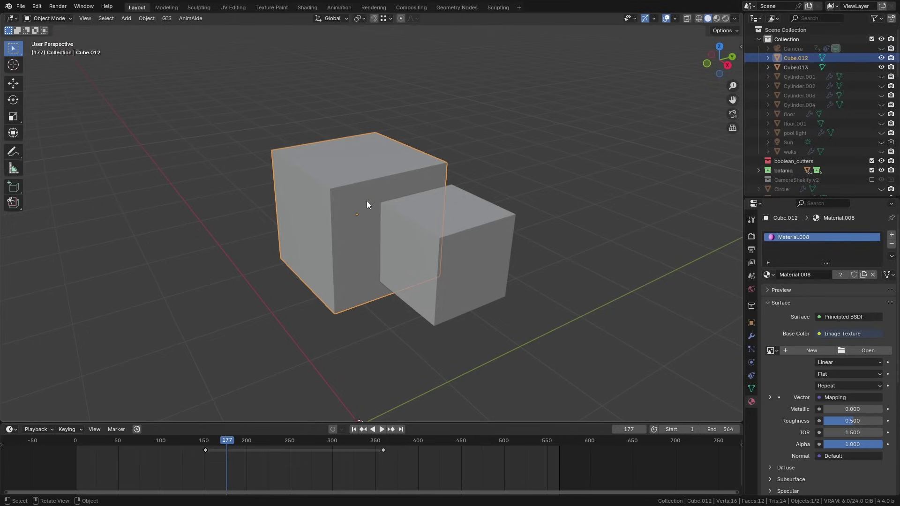
key("KP_Divide")
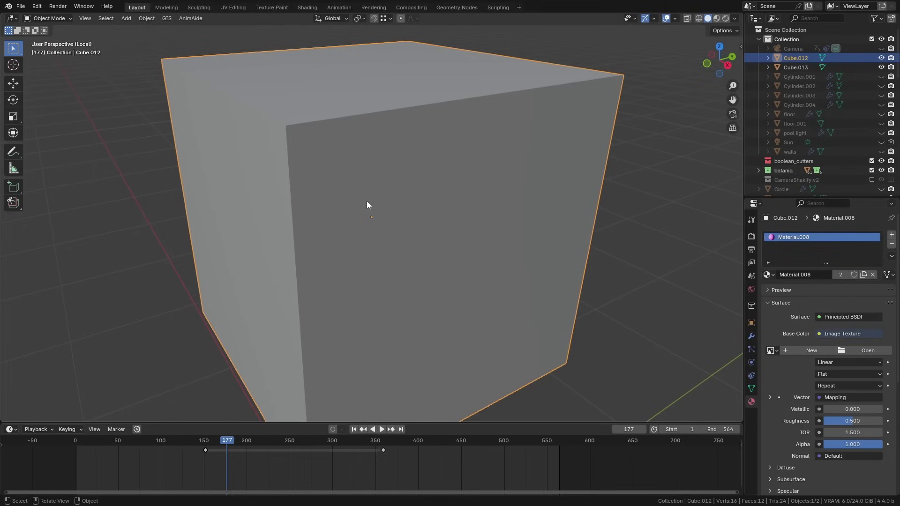
scroll(383, 212, "down", 4)
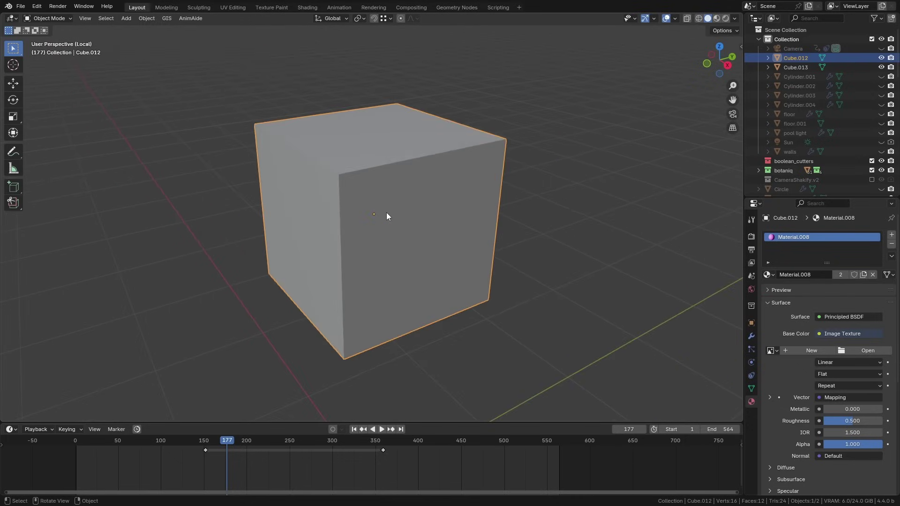
- Leave local view, isolate Cube.012 once more, and return to both cubes
key("KP_Divide")
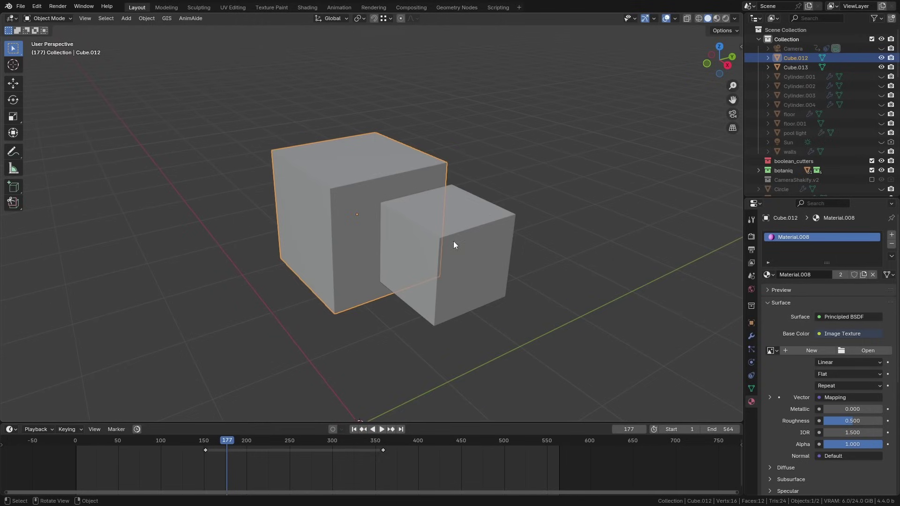
mouse_move(454, 241)
middle_mouse_down()
mouse_move(249, 243)
mouse_move(475, 242)
mouse_move(468, 239)
middle_mouse_up()
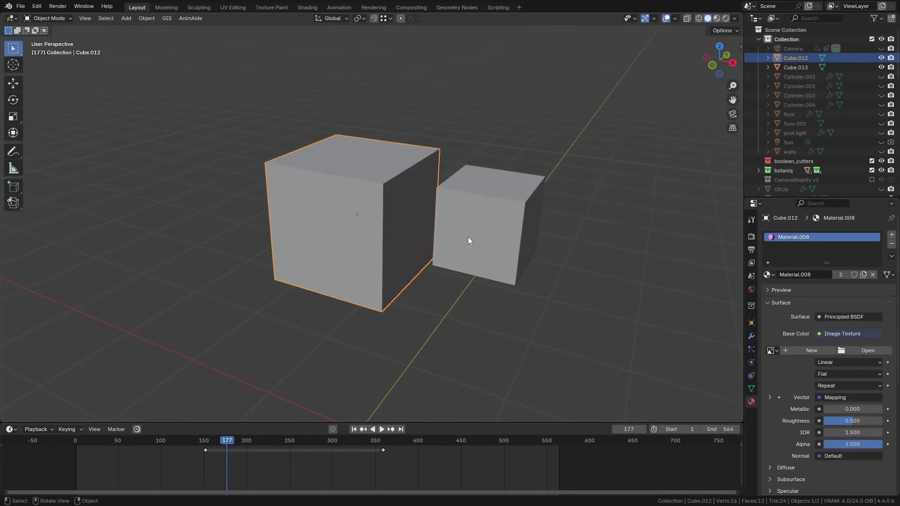
key("KP_Divide")
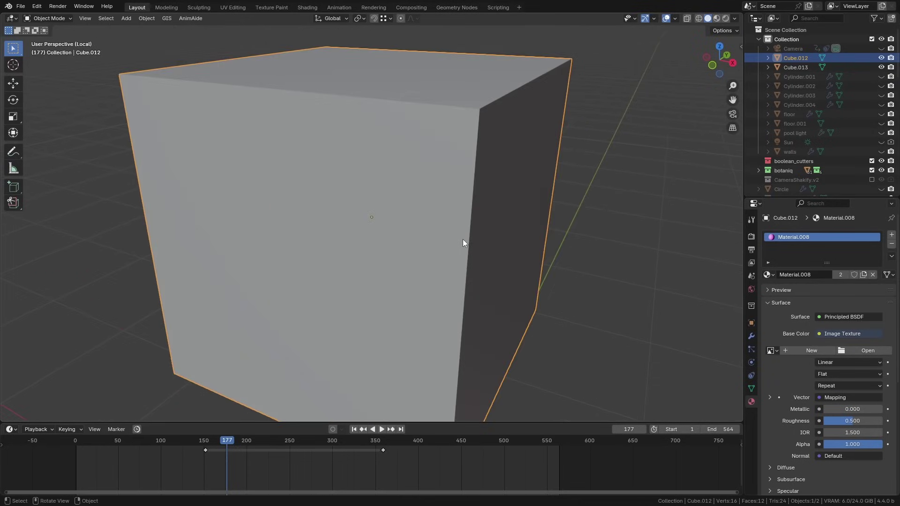
key("KP_Divide")
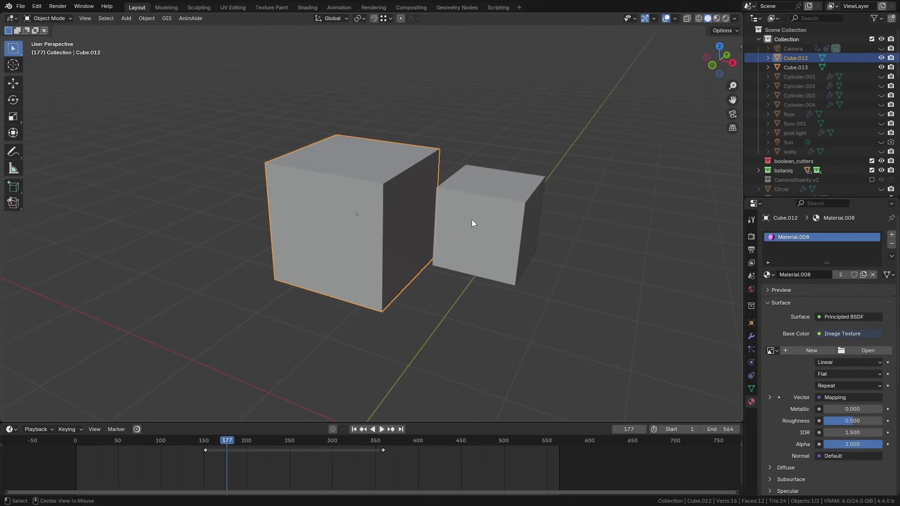
- Reveal hidden objects, snap to front view of Suzanne, and toggle Quad View with Ctrl+Alt+Q
key("alt+h")
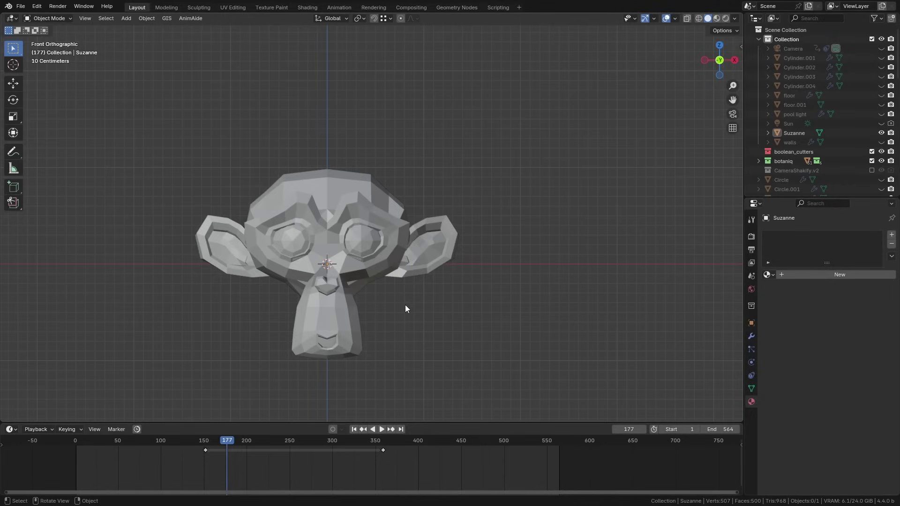
middle_click_drag(510, 280, 413, 276)
middle_click_drag(220, 180, 383, 245)
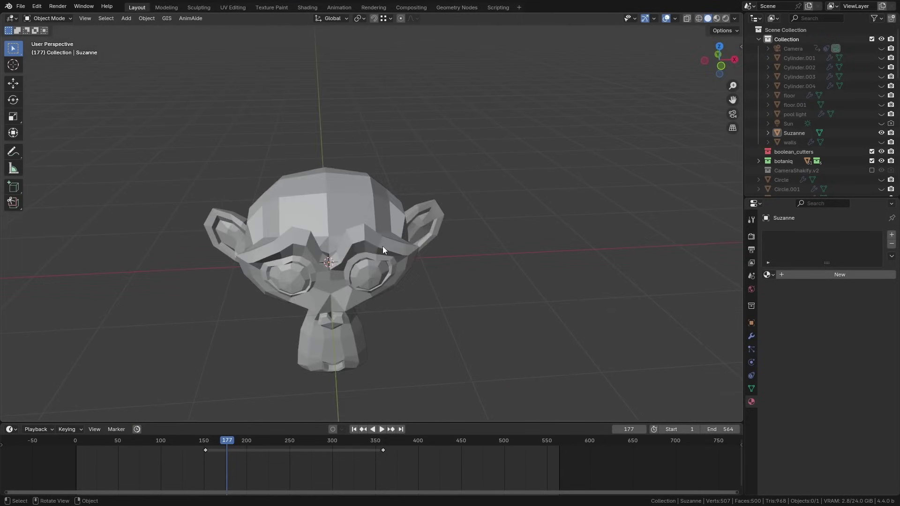
key("KP_1")
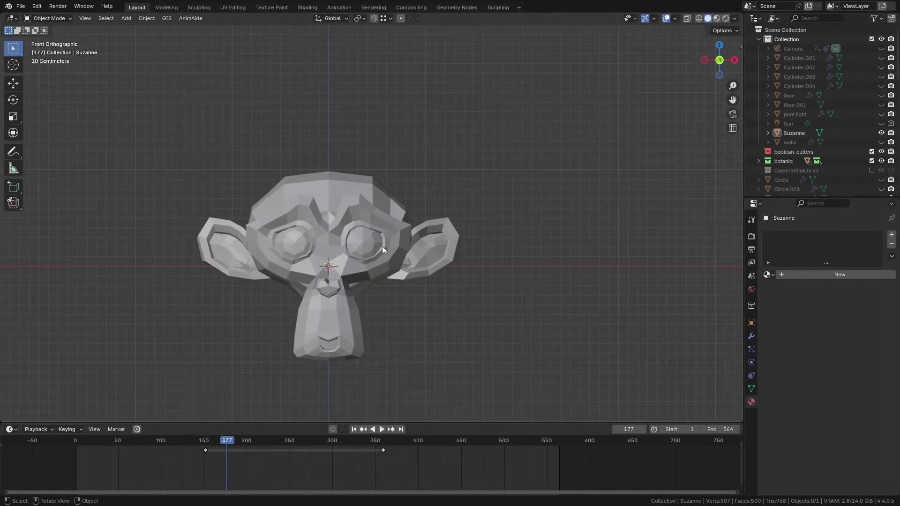
key("ctrl+alt+q")
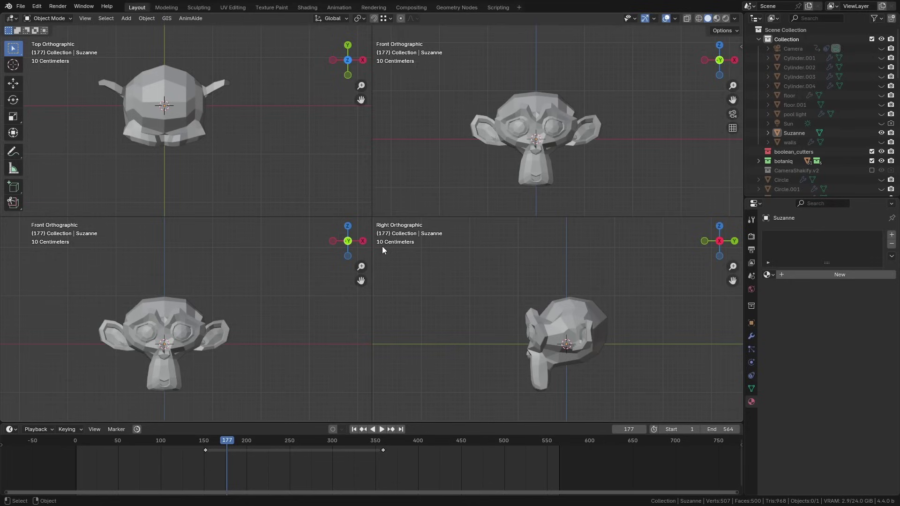